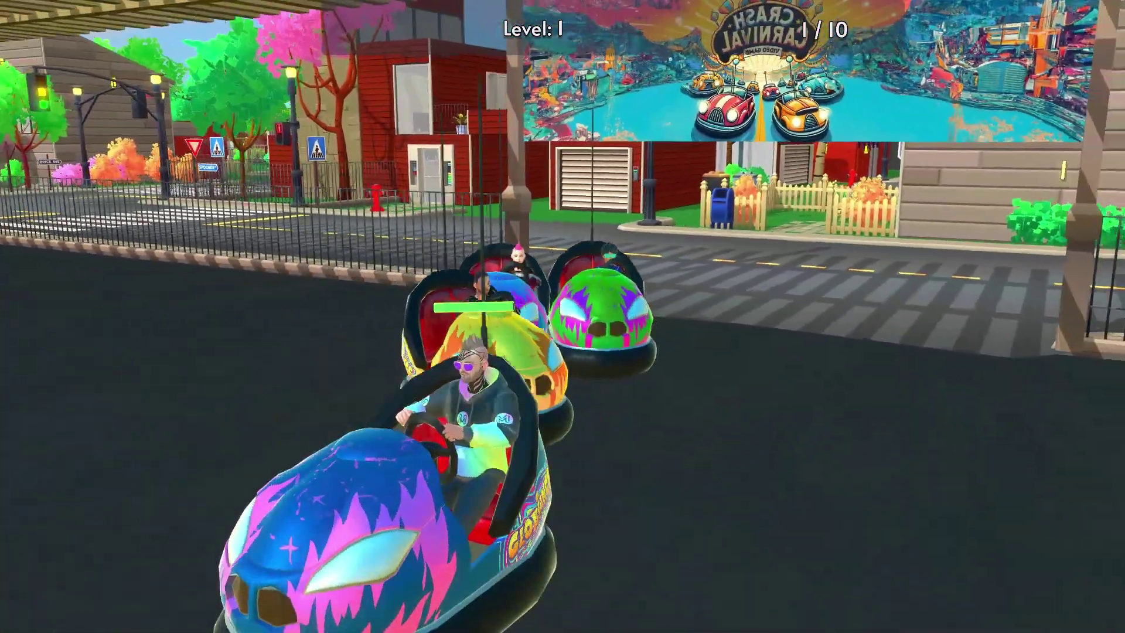
{"action": "key", "text": "a"}
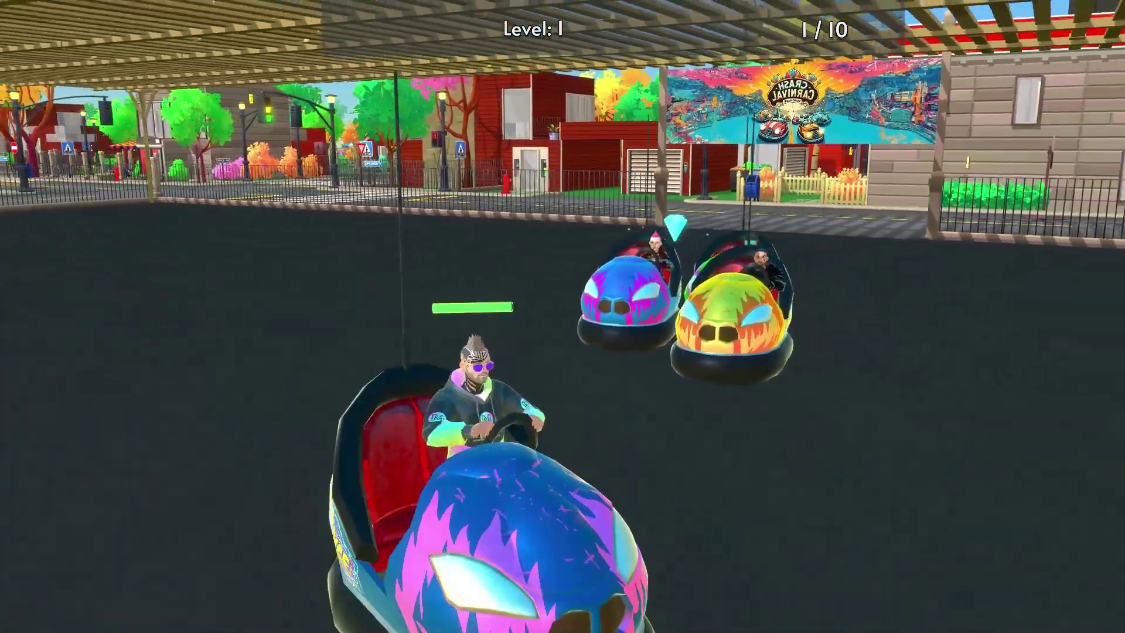
{"action": "key", "text": "a"}
{"action": "key", "text": "d"}
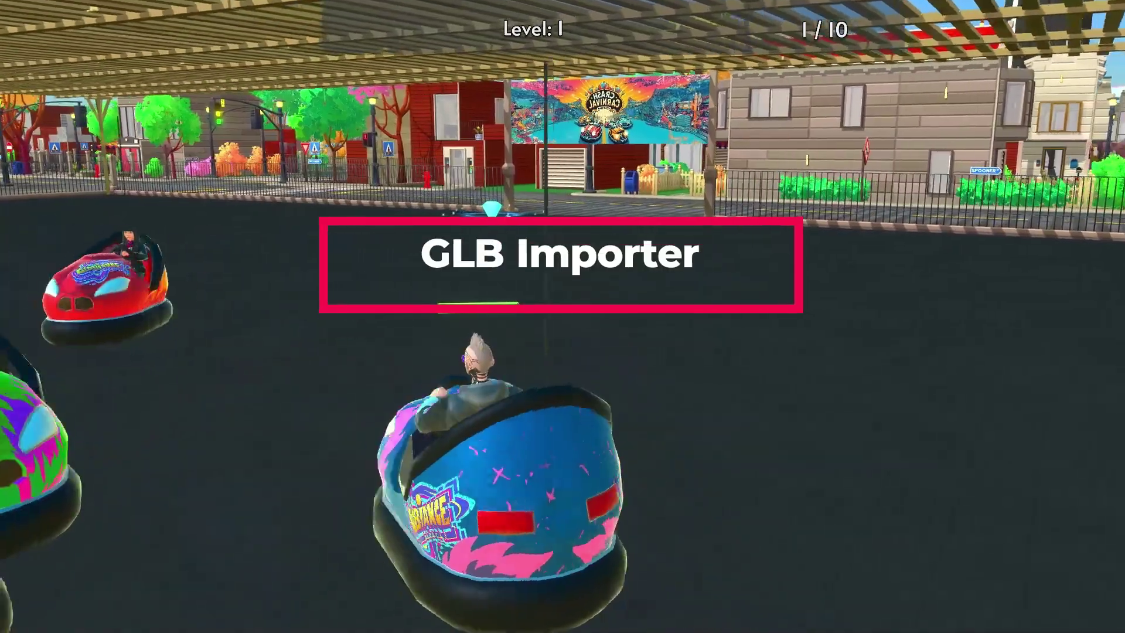
{"action": "key", "text": "a"}
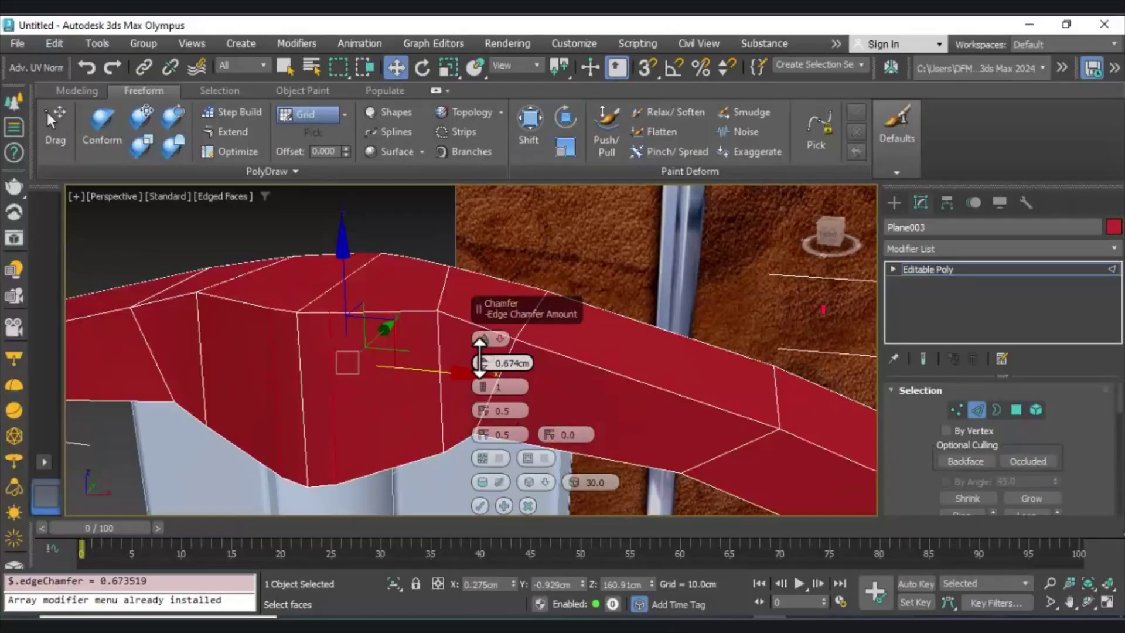
In 3ds Max, chamfer the sword guard's selected edge by 0.187 cm and scale down the grip cylinder's thickness
{"action": "left_click_drag", "start_coordinate": [476, 365], "coordinate": [477, 369]}
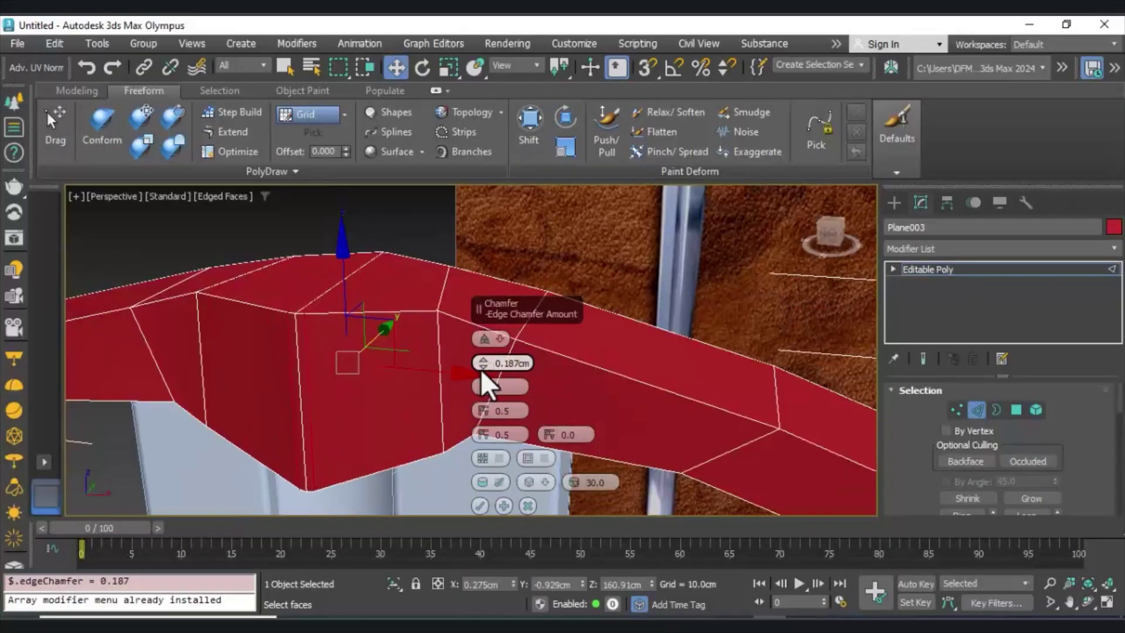
{"action": "left_click", "coordinate": [439, 381]}
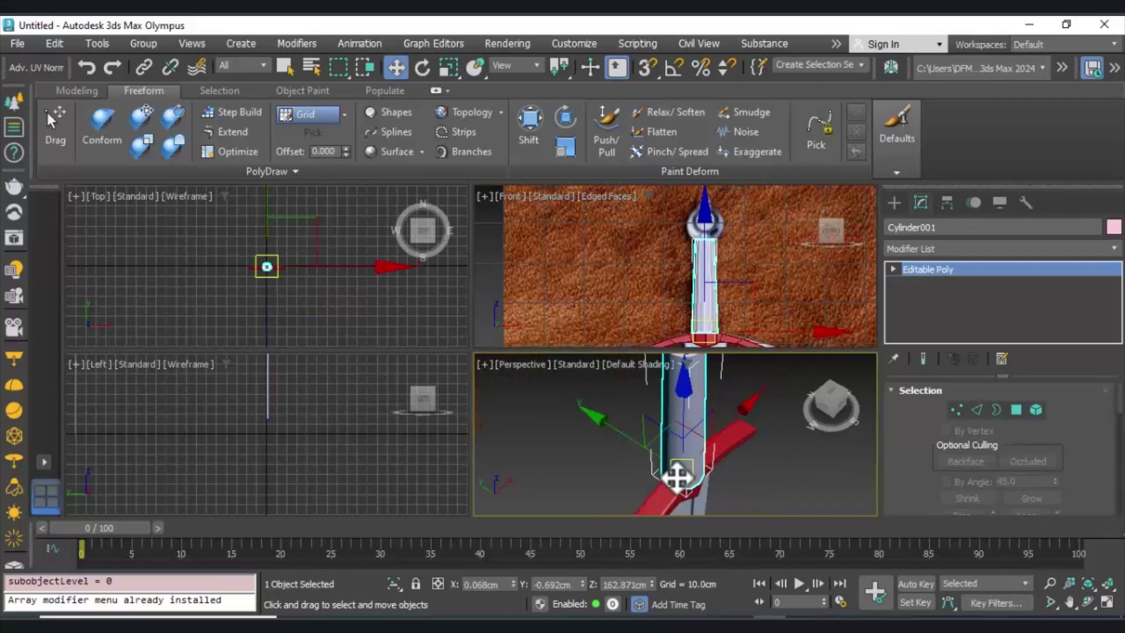
{"action": "key", "text": "r"}
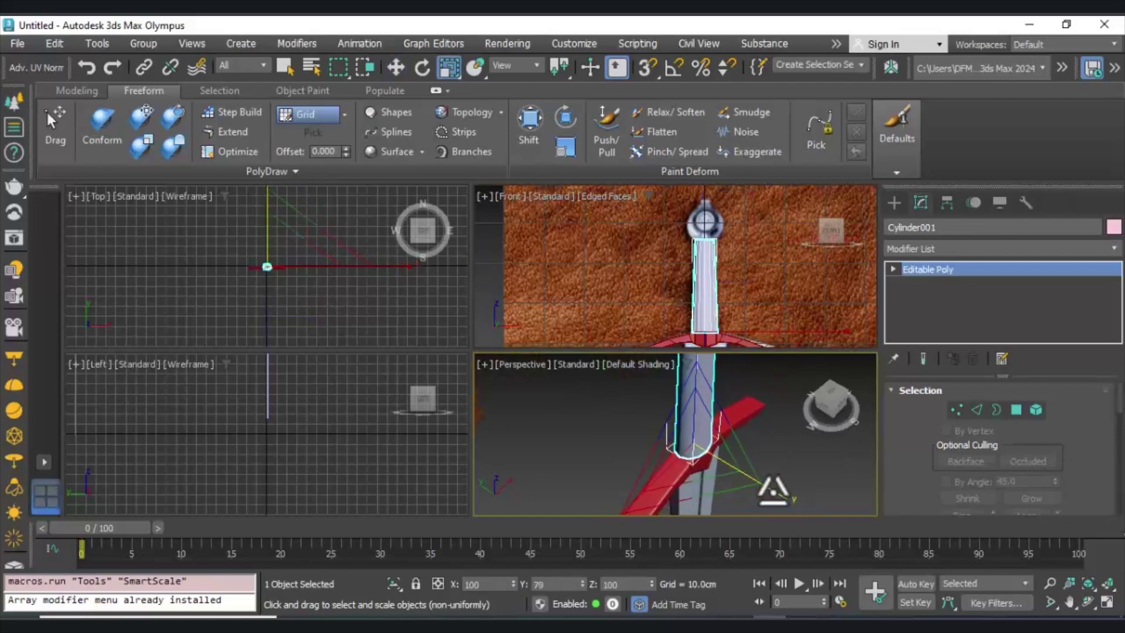
{"action": "left_click_drag", "start_coordinate": [680, 445], "coordinate": [427, 472]}
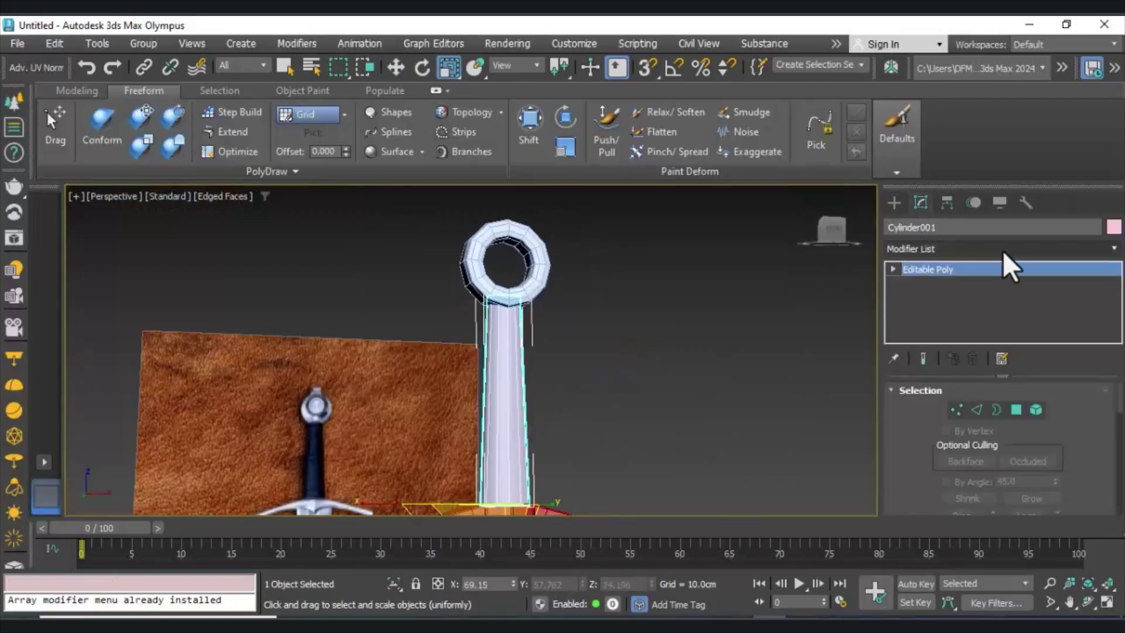
{"action": "left_click", "coordinate": [1003, 248]}
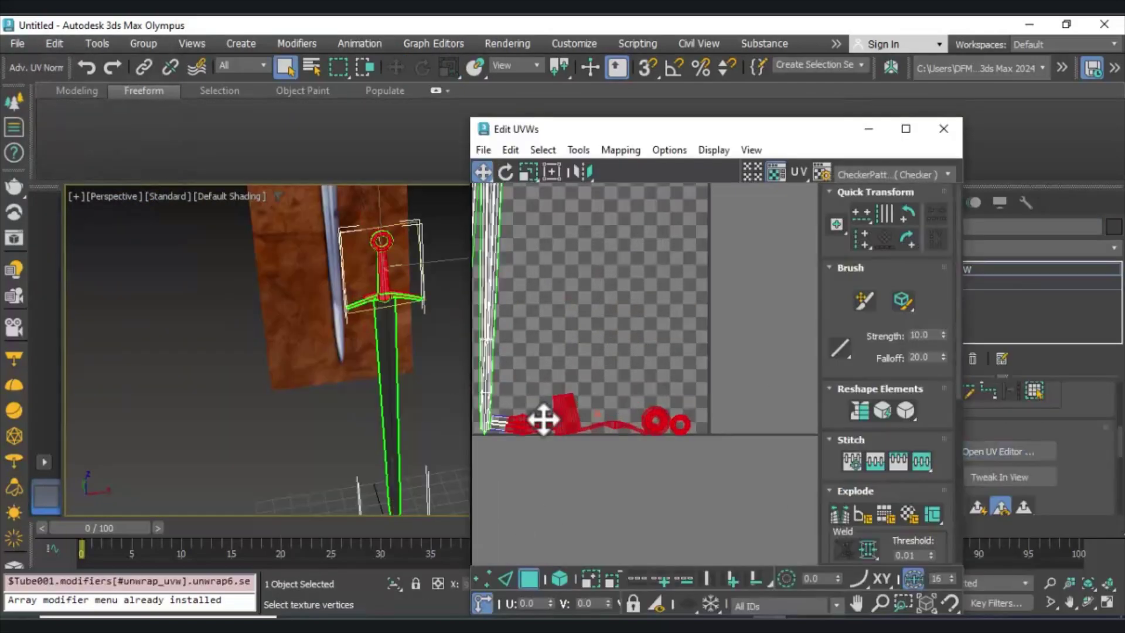
{"action": "left_click", "coordinate": [578, 150]}
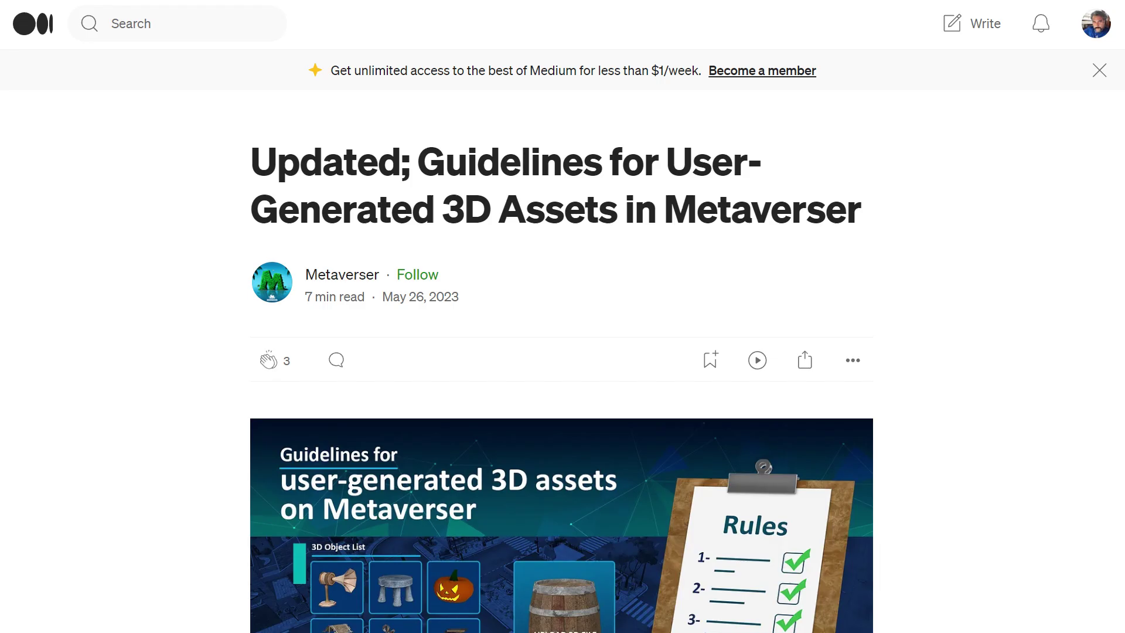
In the browser, read the Metaverser guidelines for user-generated 3D assets, covering the supported model categories and file format
{"action": "scroll", "coordinate": [562, 316], "scroll_direction": "down", "scroll_amount": 3}
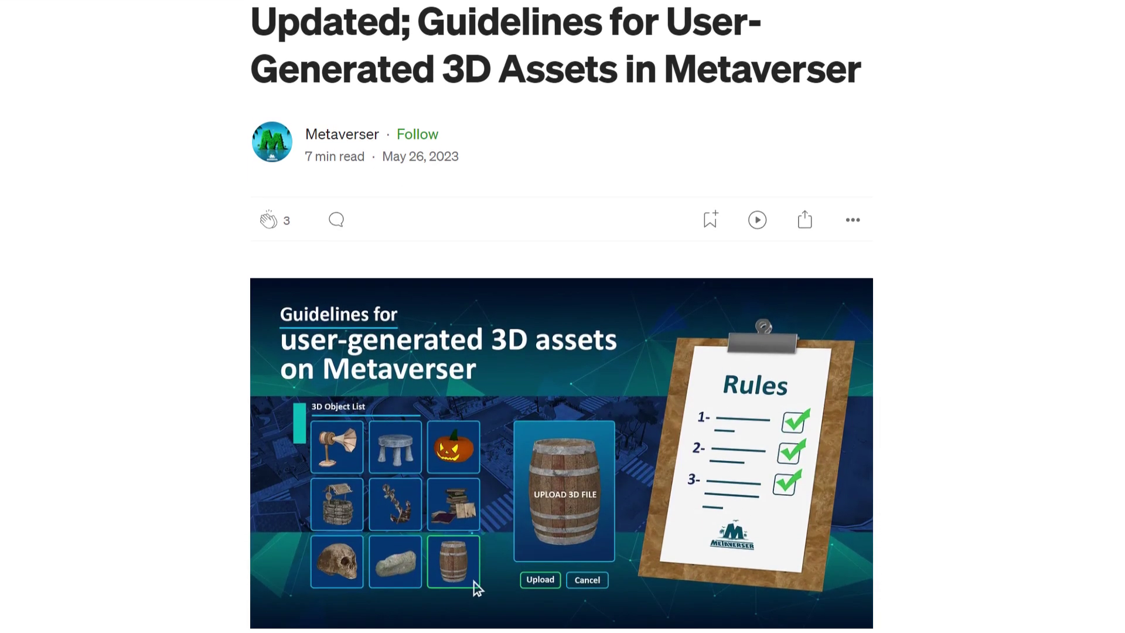
{"action": "scroll", "coordinate": [562, 317], "scroll_direction": "down", "scroll_amount": 3}
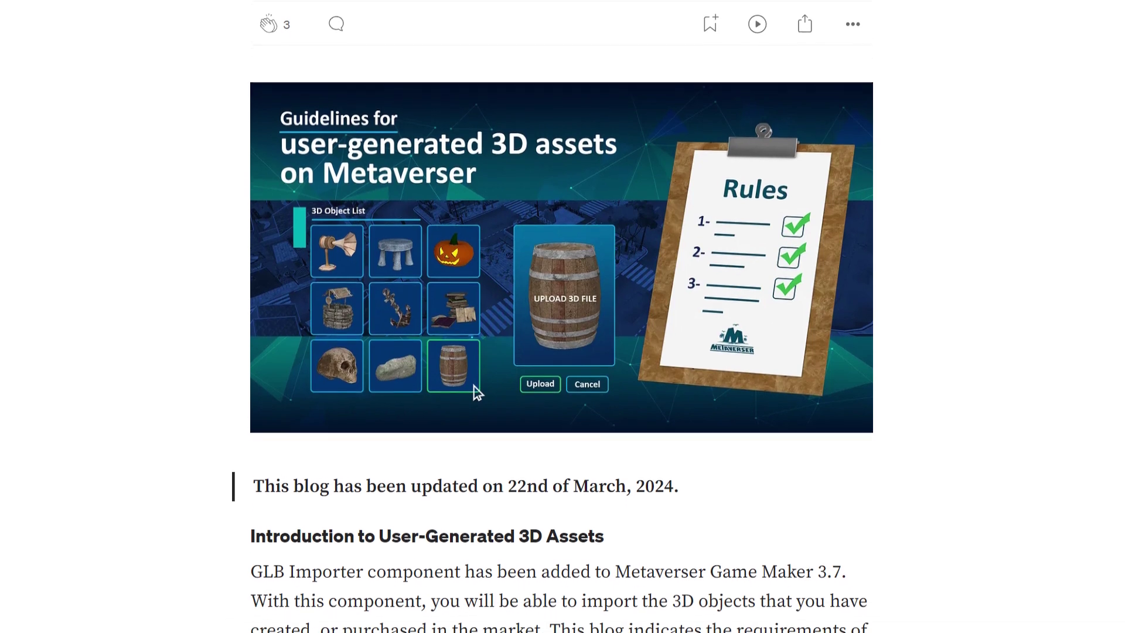
{"action": "scroll", "coordinate": [563, 317], "scroll_direction": "down", "scroll_amount": 3}
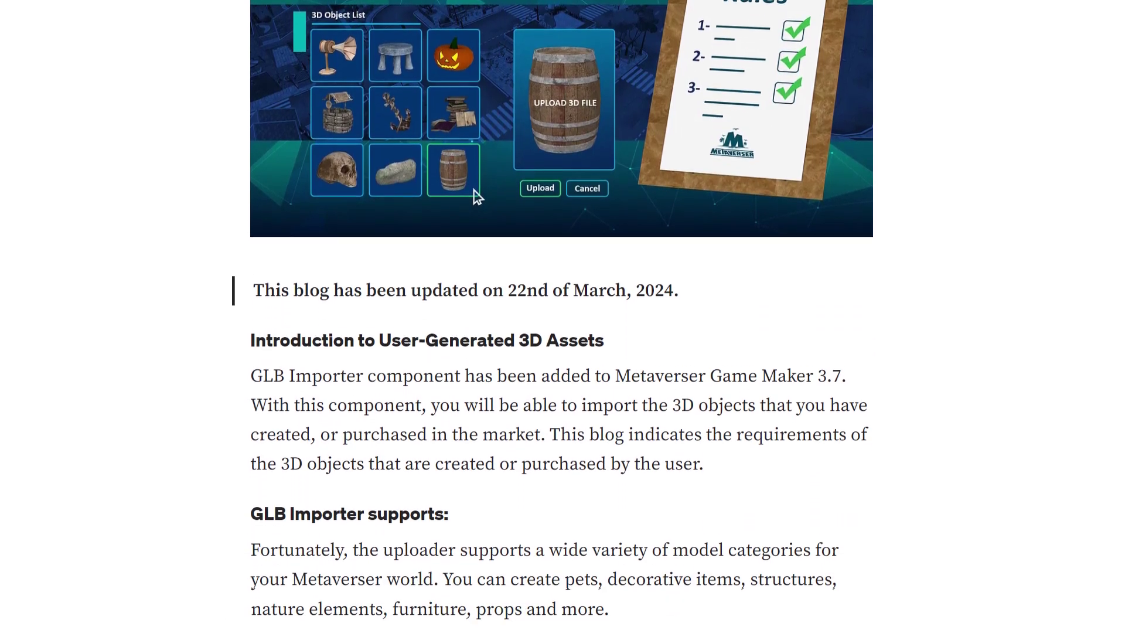
{"action": "scroll", "coordinate": [562, 317], "scroll_direction": "down", "scroll_amount": 3}
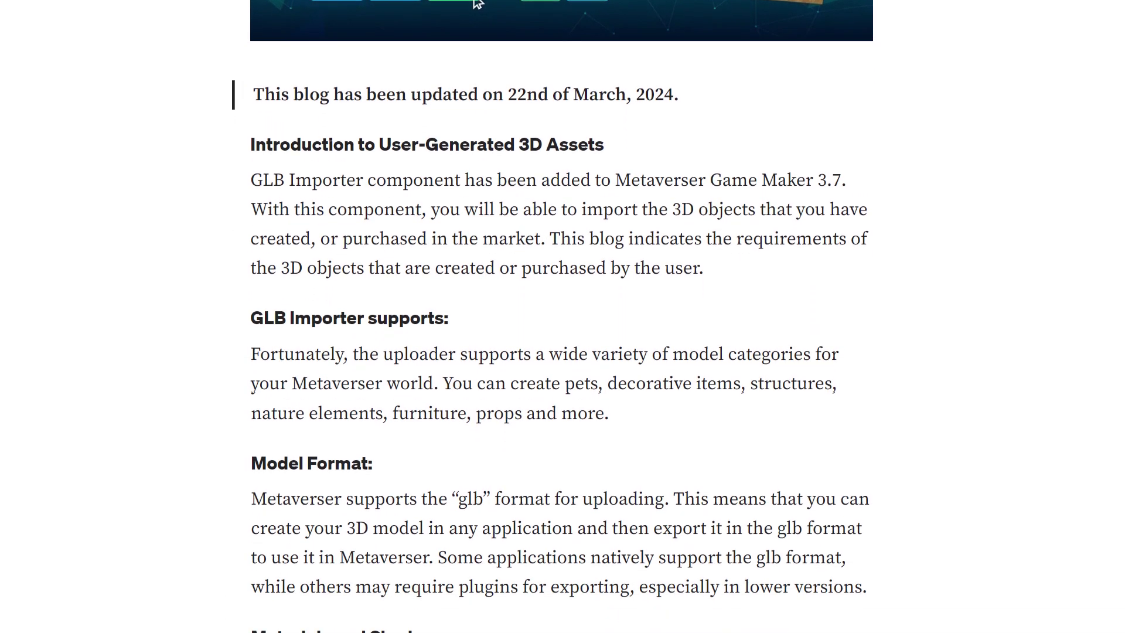
{"action": "scroll", "coordinate": [563, 316], "scroll_direction": "down", "scroll_amount": 1}
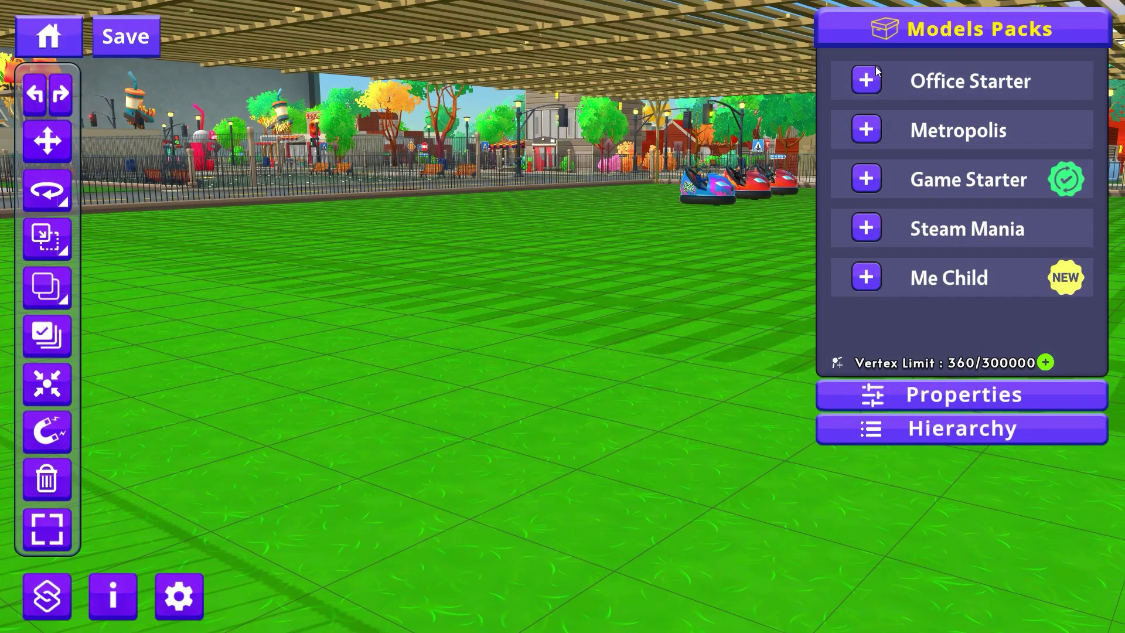
In the Metaverser editor, place a 200x200cm floor from the Office Starter pack on the grass and shift it along one axis
{"action": "left_click", "coordinate": [875, 73]}
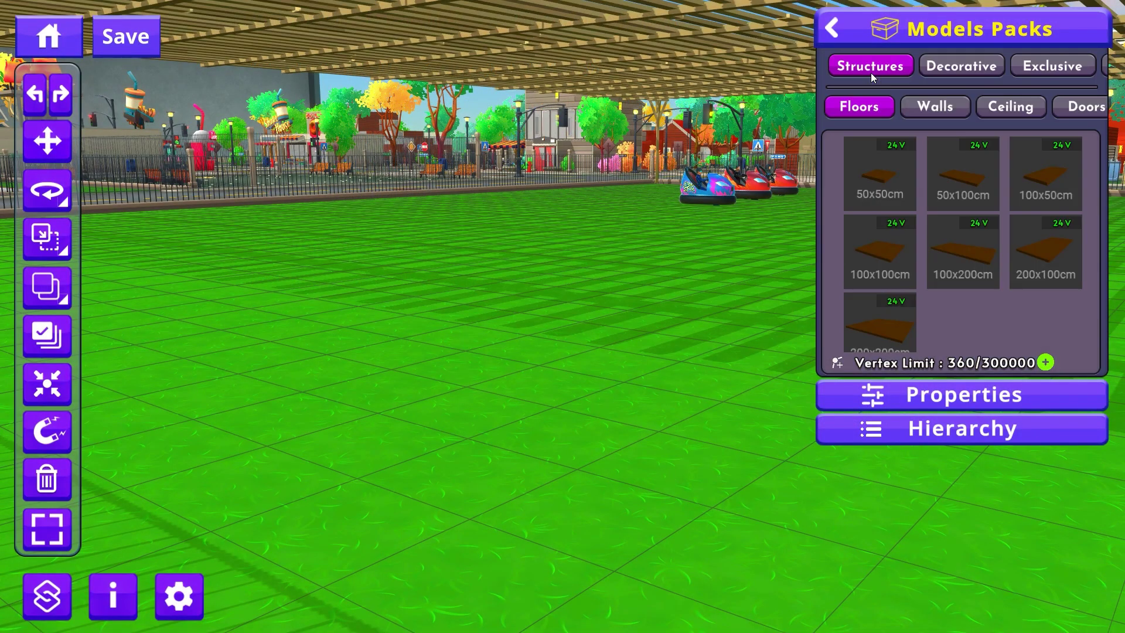
{"action": "left_click", "coordinate": [875, 321]}
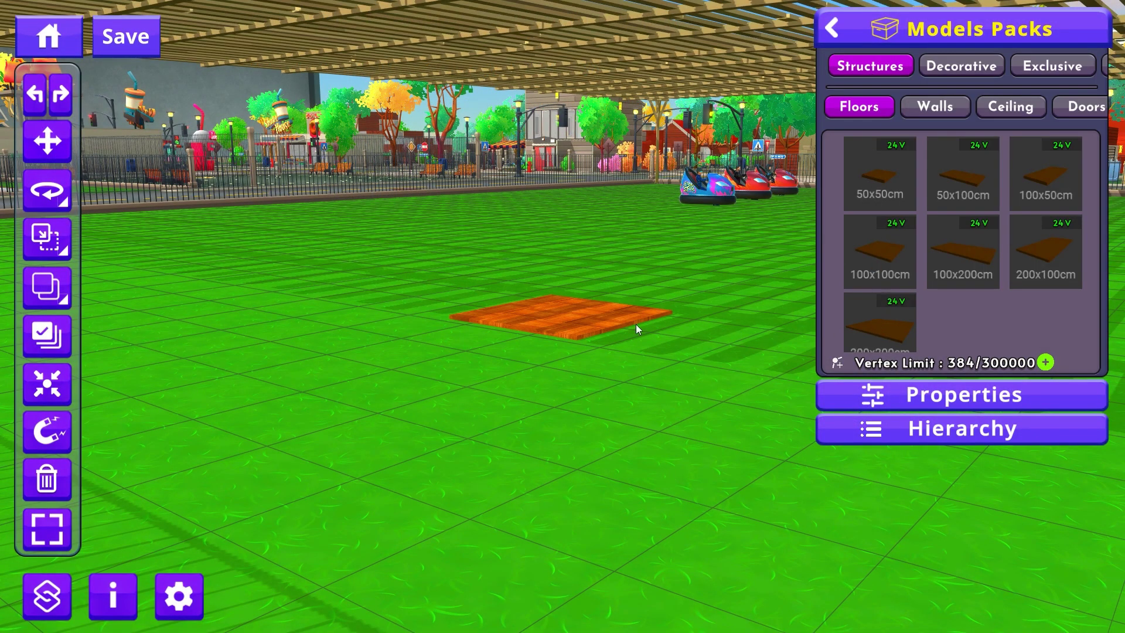
{"action": "left_click", "coordinate": [588, 321]}
{"action": "left_click_drag", "start_coordinate": [510, 332], "coordinate": [302, 378]}
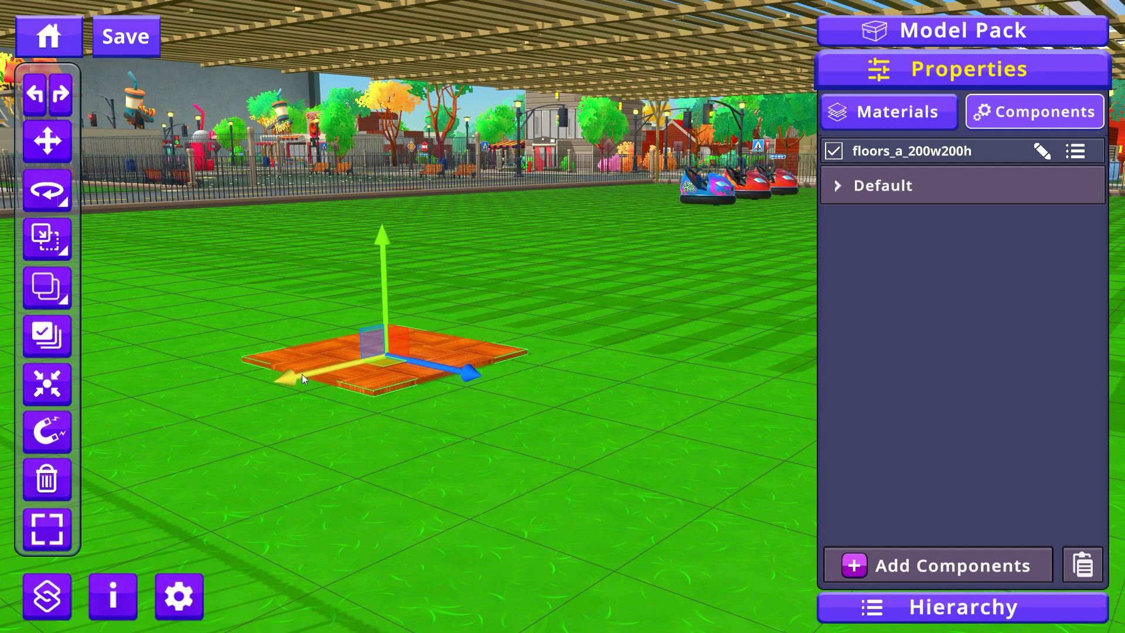
Add the Glb Importer component to the floor
{"action": "left_click", "coordinate": [853, 567]}
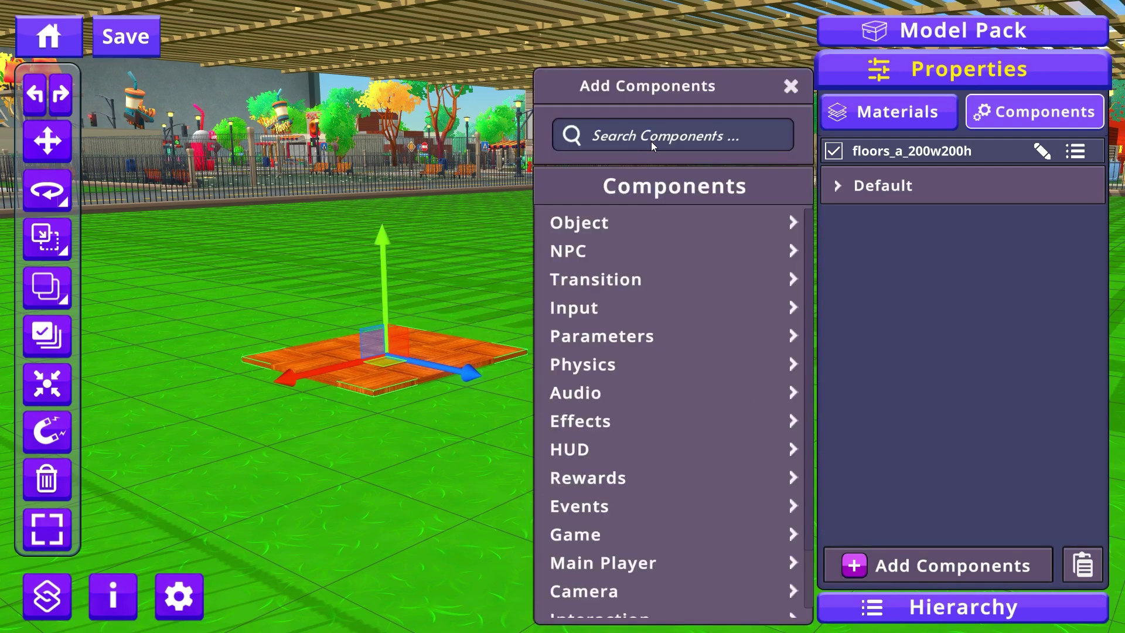
{"action": "type", "text": "glb"}
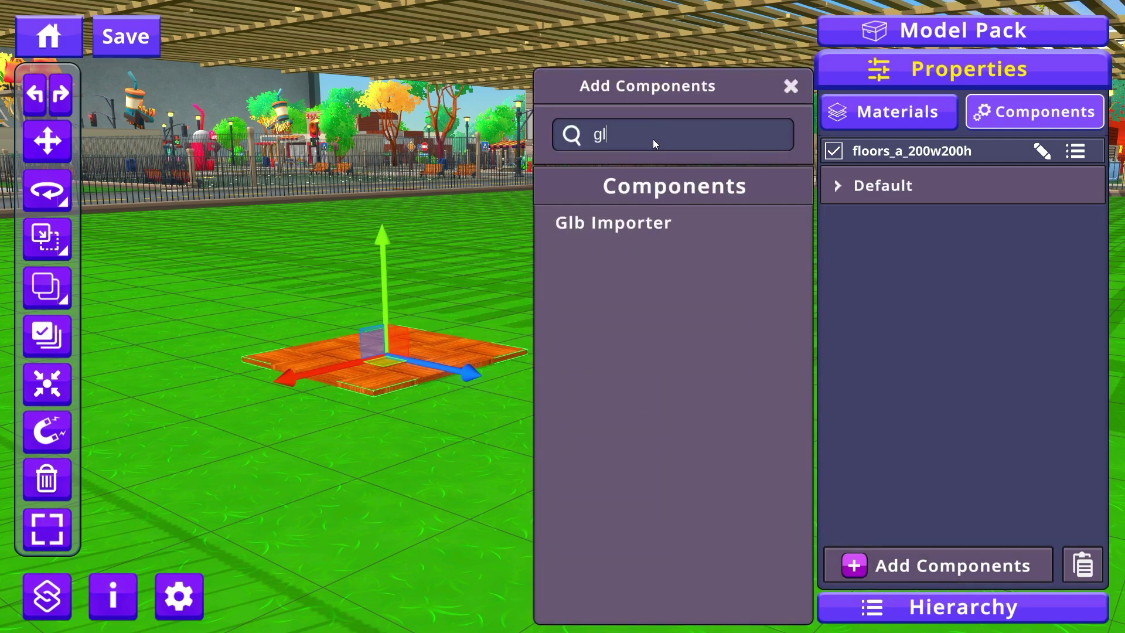
{"action": "left_click", "coordinate": [655, 228]}
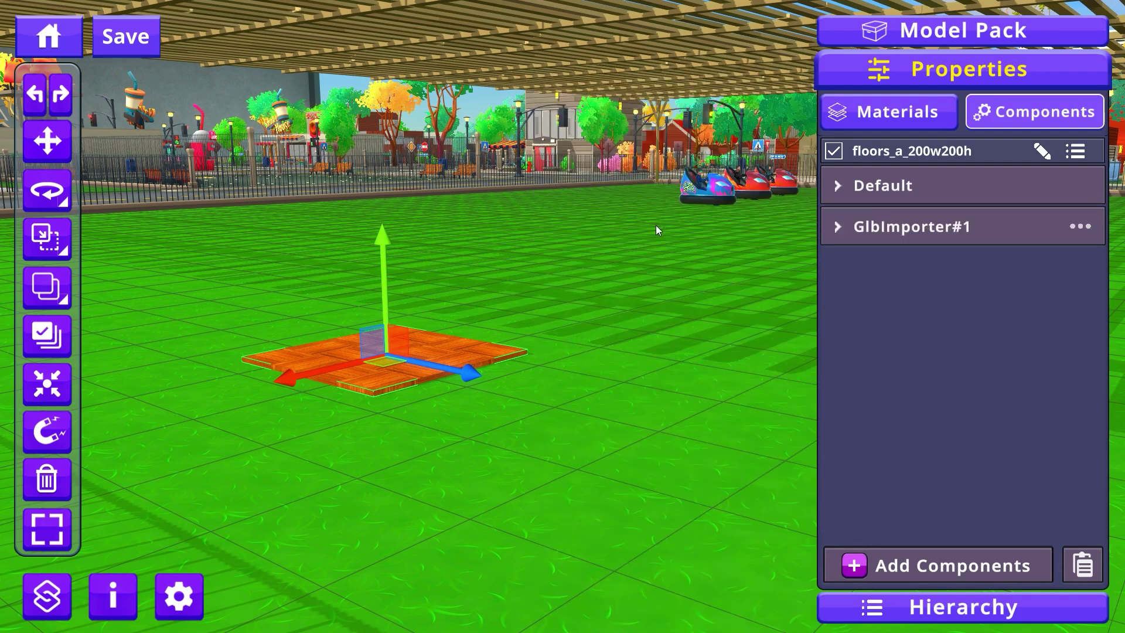
Open the Metaverser GLB Library from the importer component and copy the Anchor model's link
{"action": "left_click", "coordinate": [843, 228]}
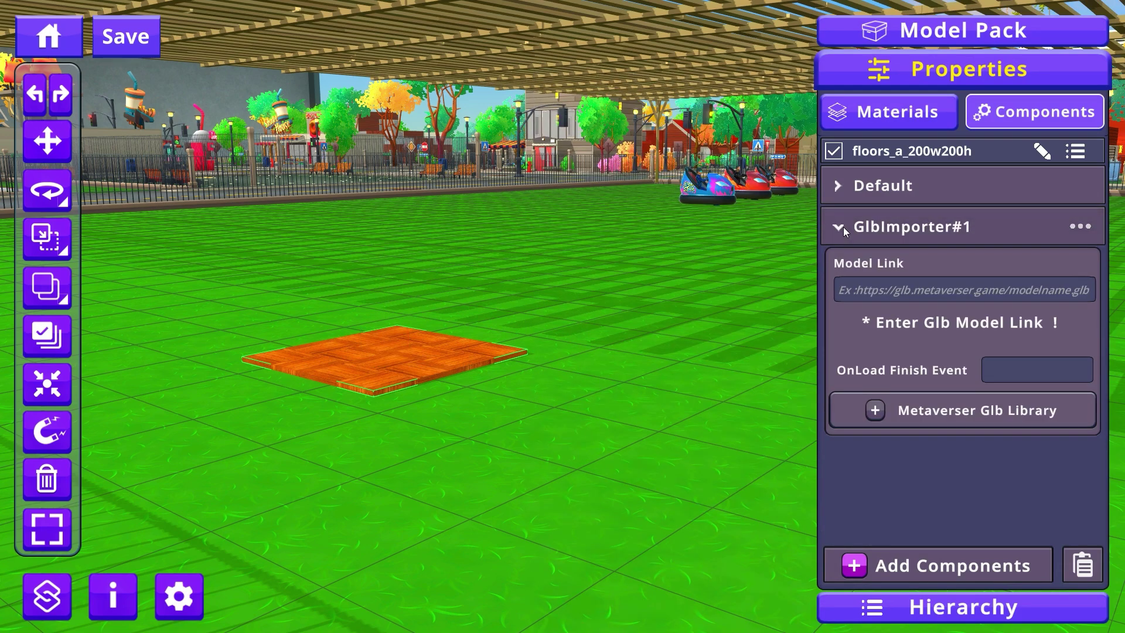
{"action": "left_click", "coordinate": [905, 410]}
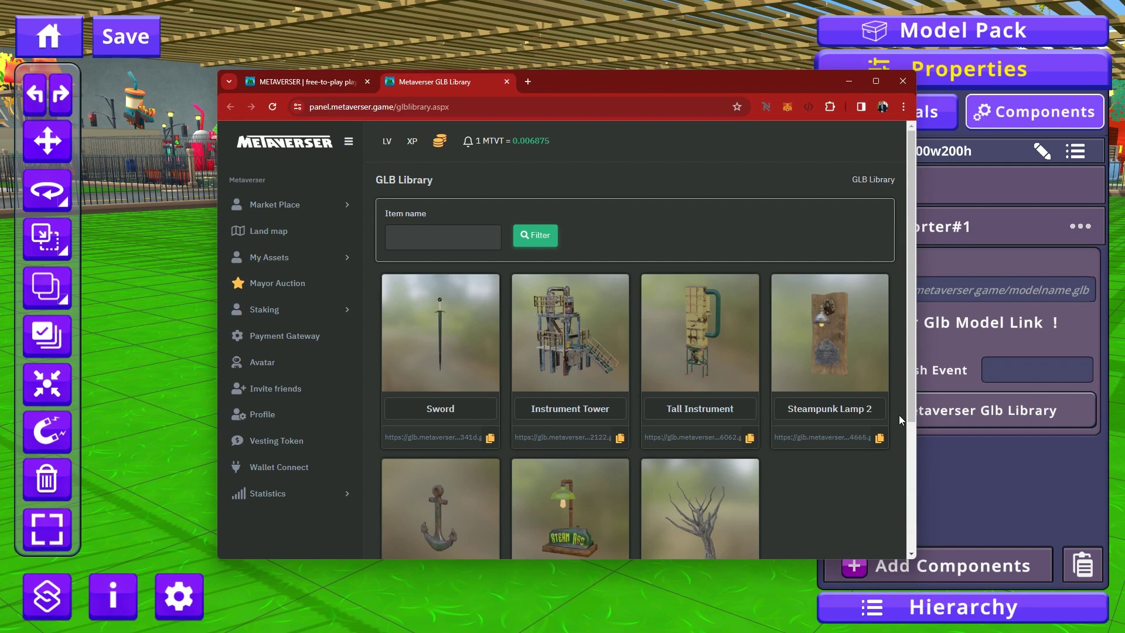
{"action": "scroll", "coordinate": [856, 447], "scroll_direction": "down", "scroll_amount": 2}
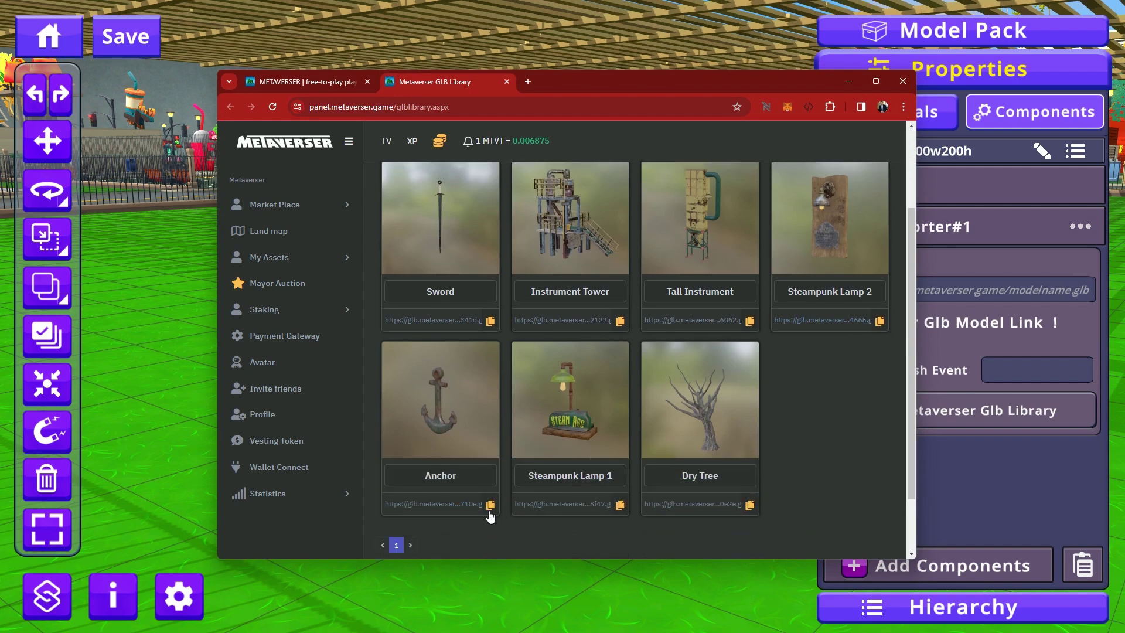
{"action": "left_click", "coordinate": [489, 513]}
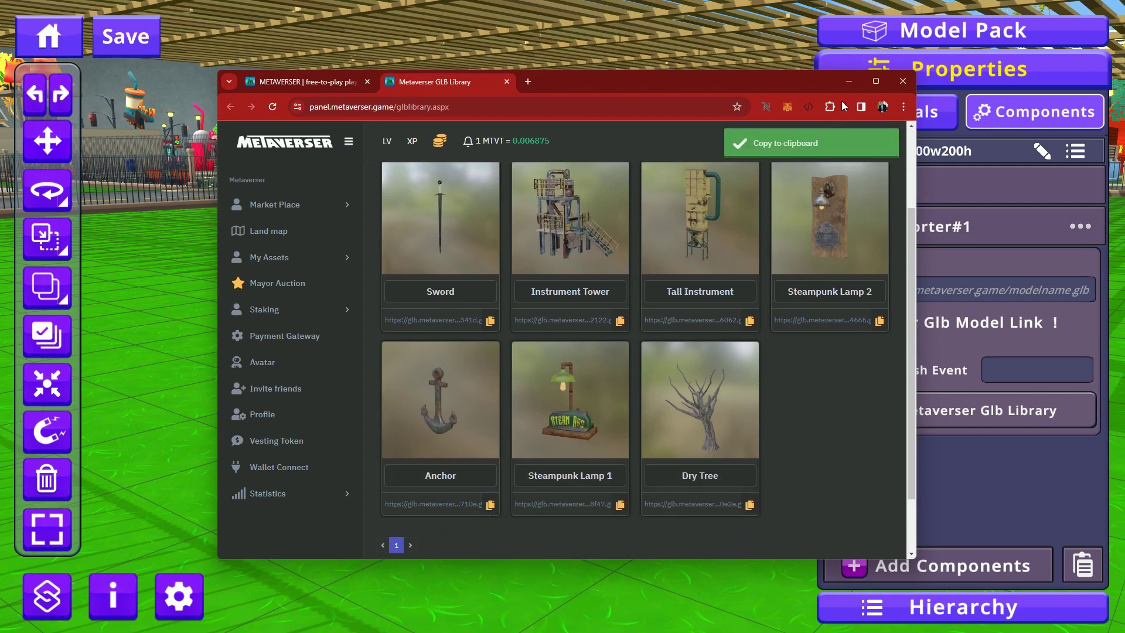
Return to the Metaverser editor, paste the copied Anchor link as the model link, and select the imported anchor for rotation
{"action": "left_click", "coordinate": [848, 81]}
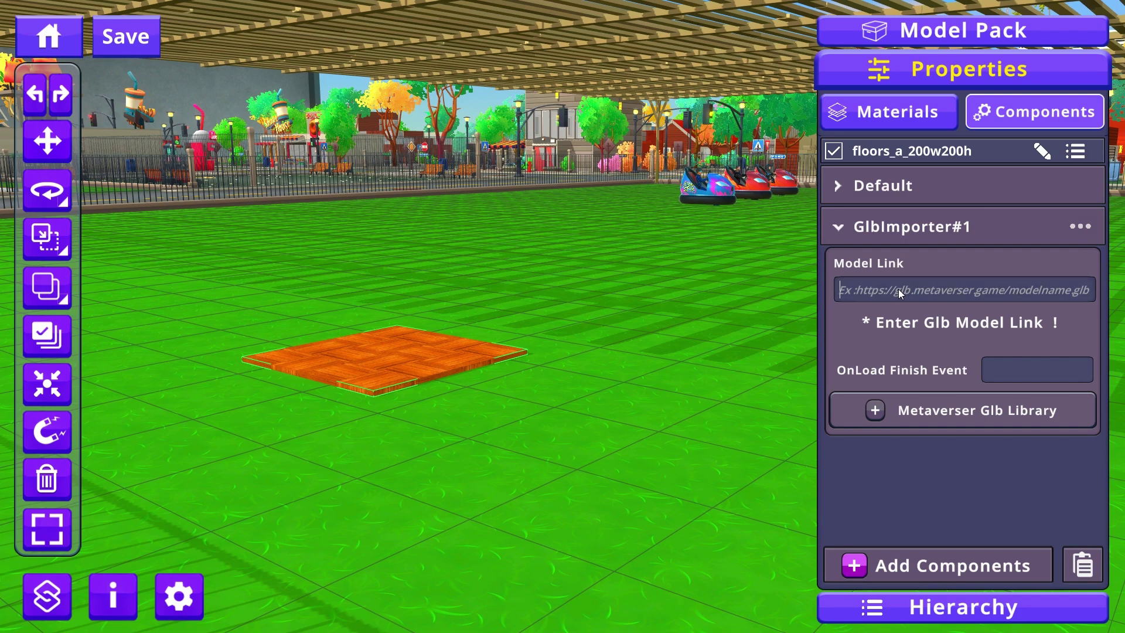
{"action": "left_click", "coordinate": [898, 289]}
{"action": "key", "text": "ctrl+v"}
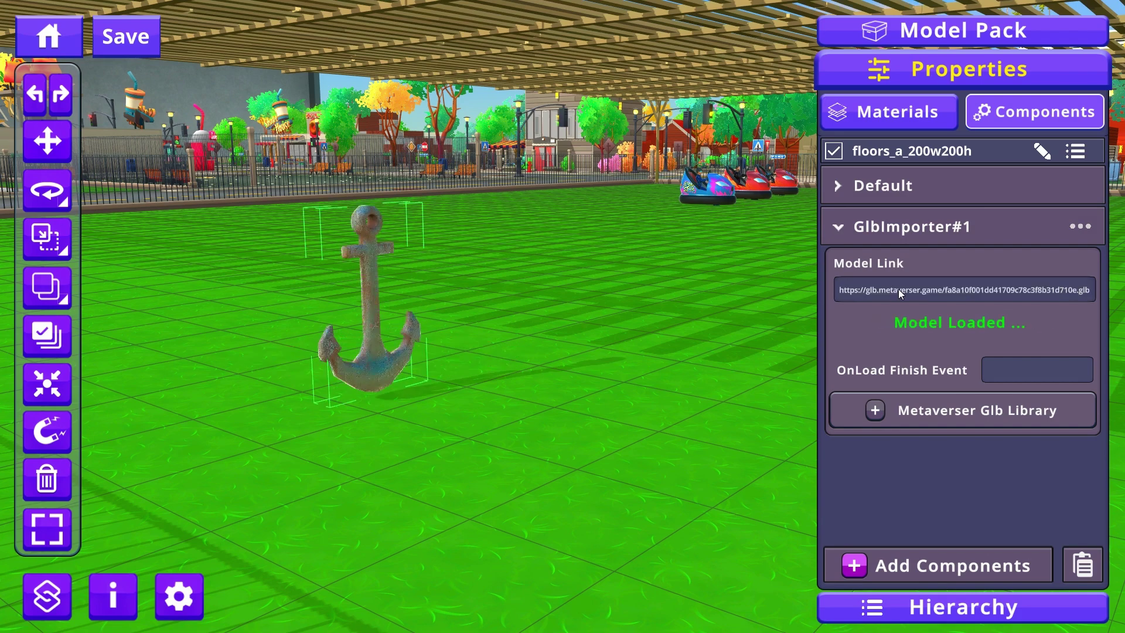
{"action": "left_click", "coordinate": [381, 364]}
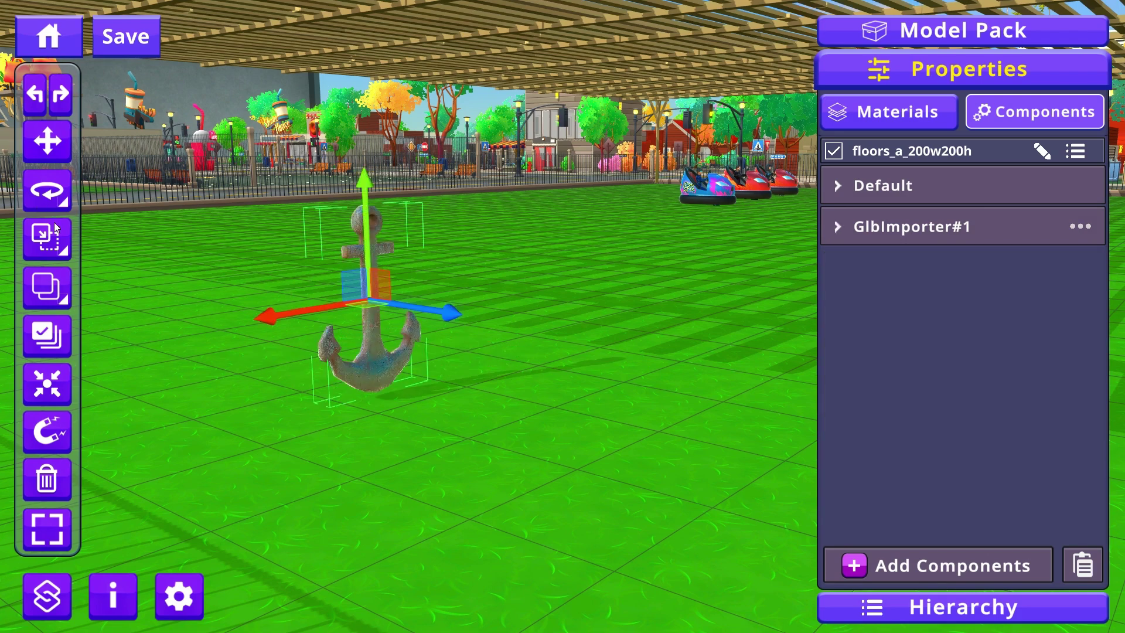
{"action": "left_click", "coordinate": [47, 201]}
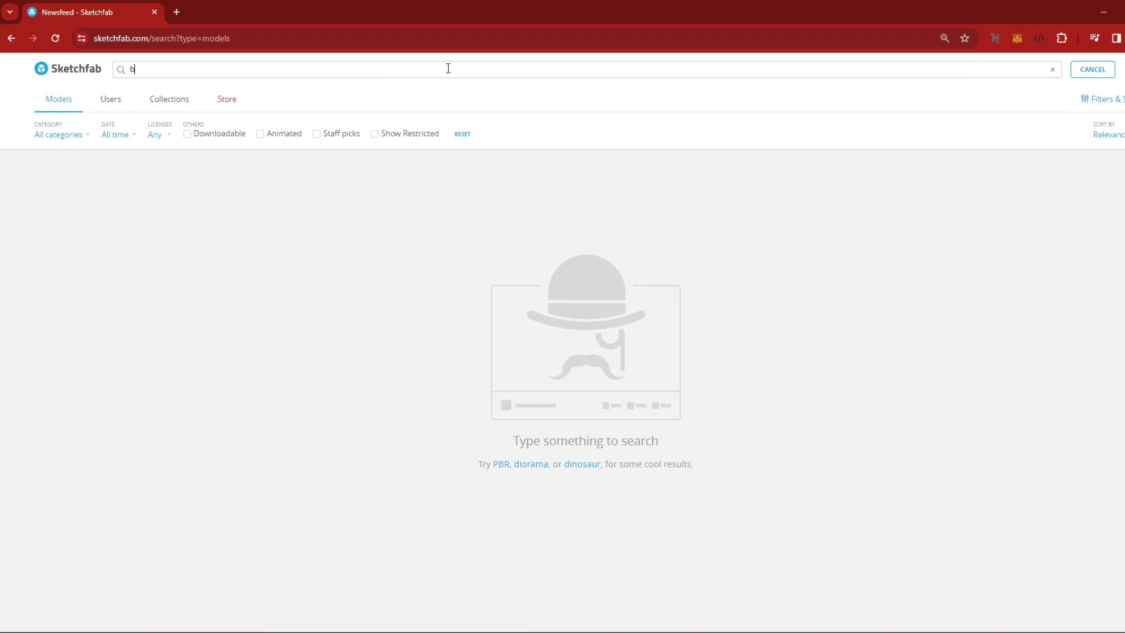
On Sketchfab, search the models for "barrel old" and open the Wiskey Barrel Old model
{"action": "type", "text": "arrel old"}
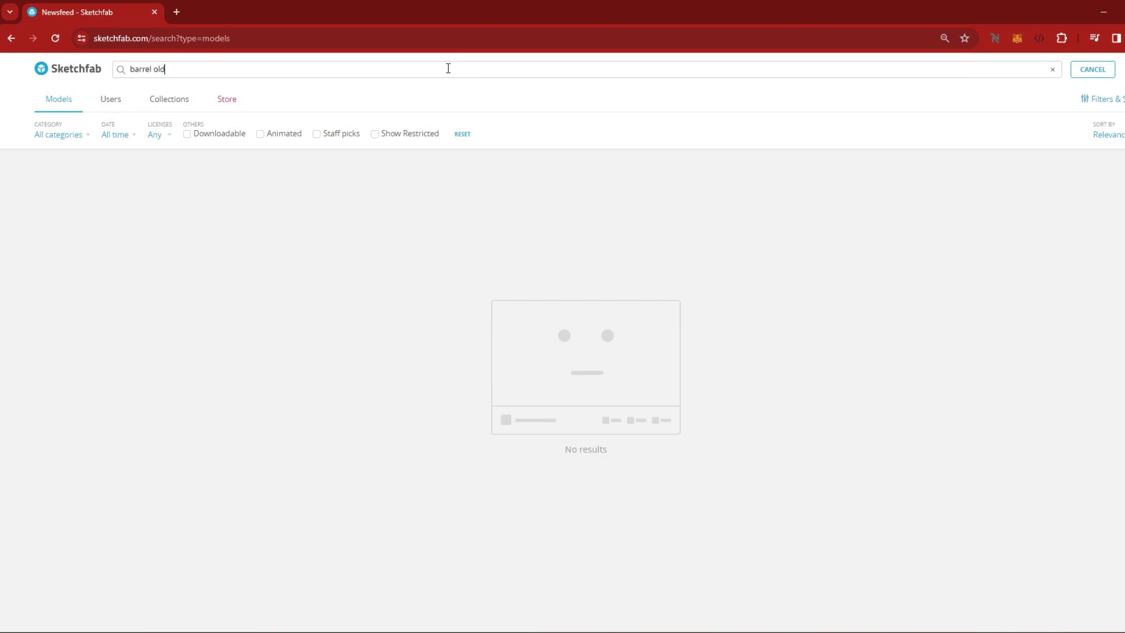
{"action": "key", "text": "Return"}
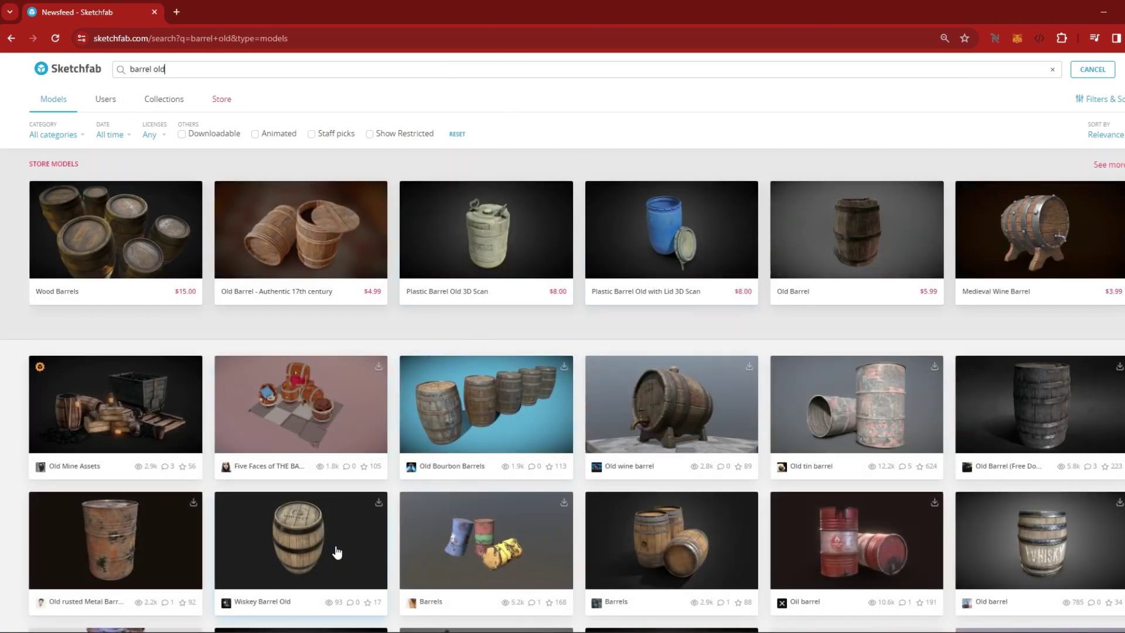
{"action": "left_click", "coordinate": [338, 551]}
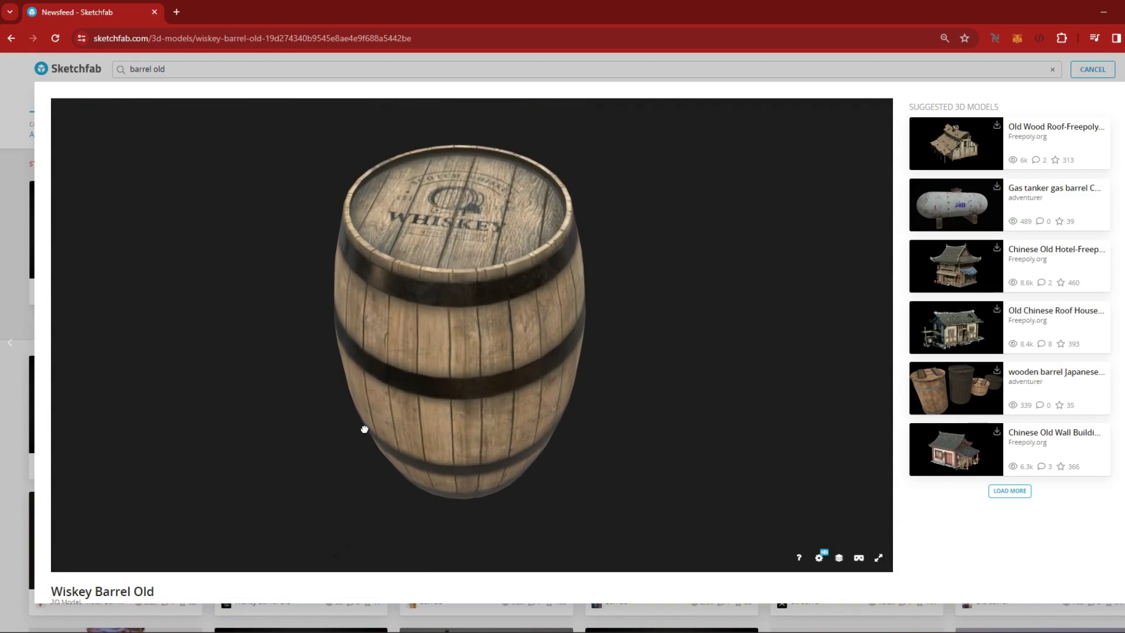
Download the Wiskey Barrel Old model in GLB format with the 1k texture size
{"action": "scroll", "coordinate": [1067, 397], "scroll_direction": "down", "scroll_amount": 3}
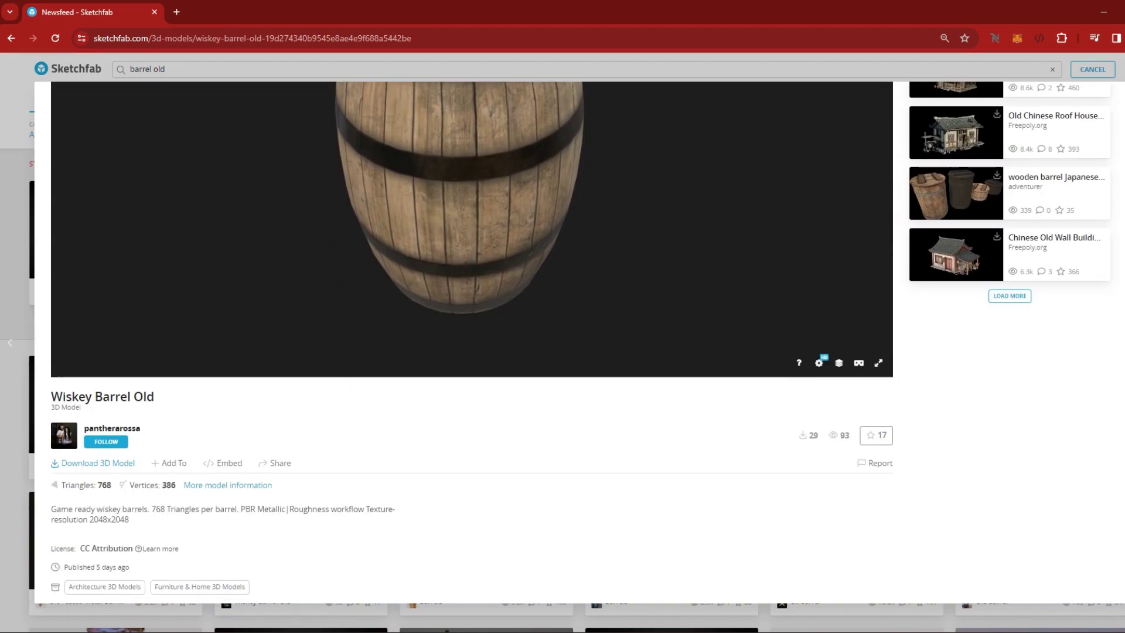
{"action": "scroll", "coordinate": [1067, 397], "scroll_direction": "down", "scroll_amount": 3}
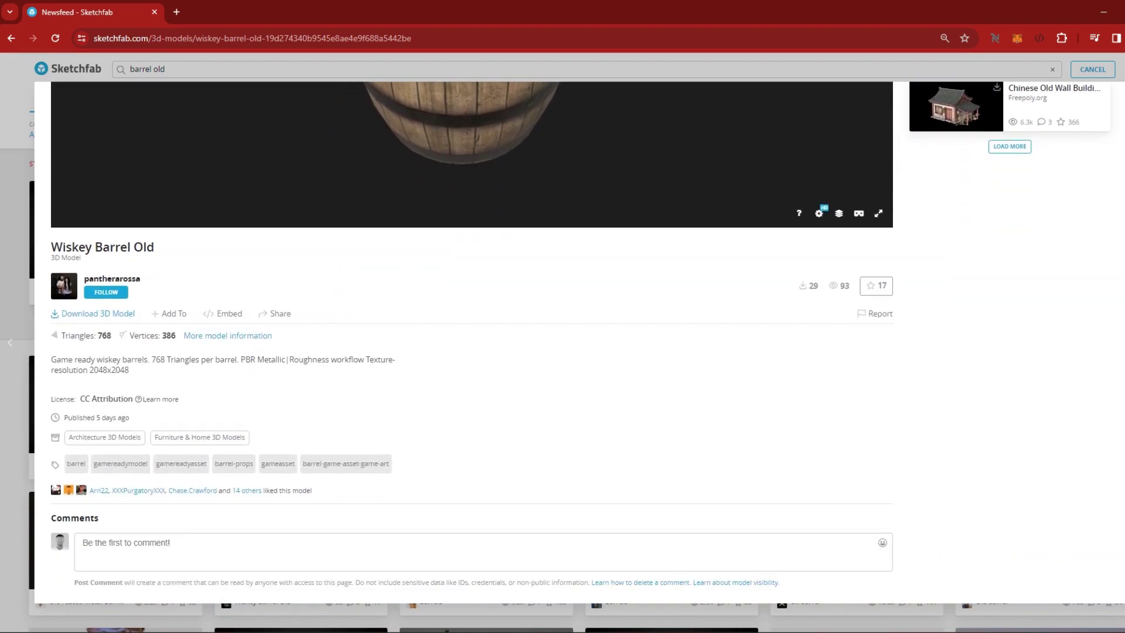
{"action": "left_click", "coordinate": [99, 315]}
{"action": "left_click_drag", "start_coordinate": [479, 459], "coordinate": [554, 461]}
{"action": "left_click", "coordinate": [497, 484]}
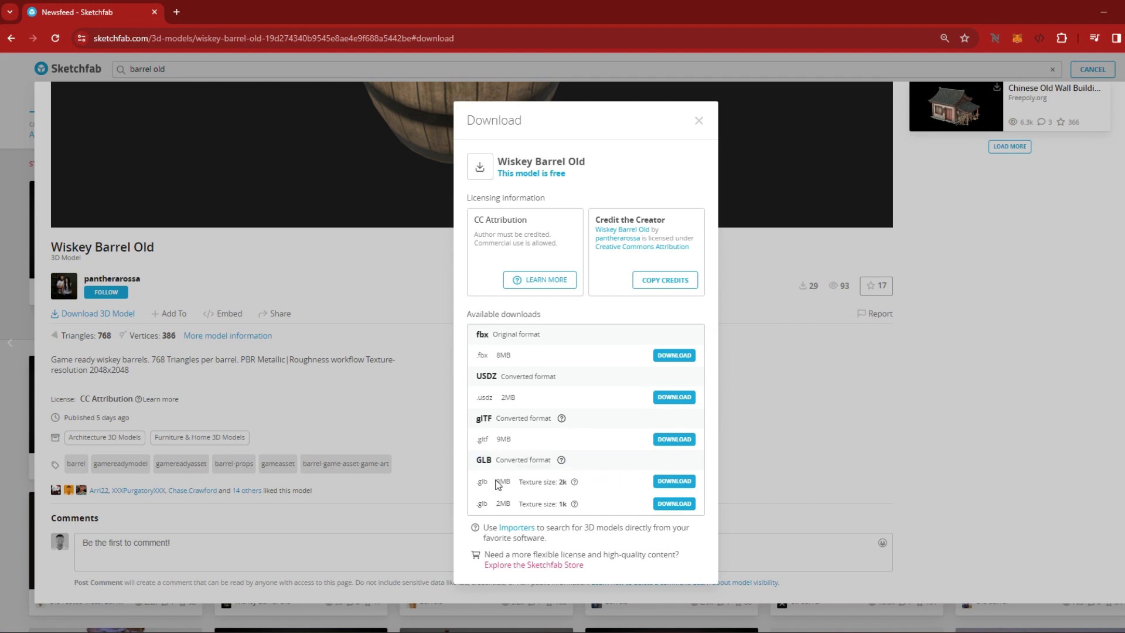
{"action": "left_click", "coordinate": [683, 507]}
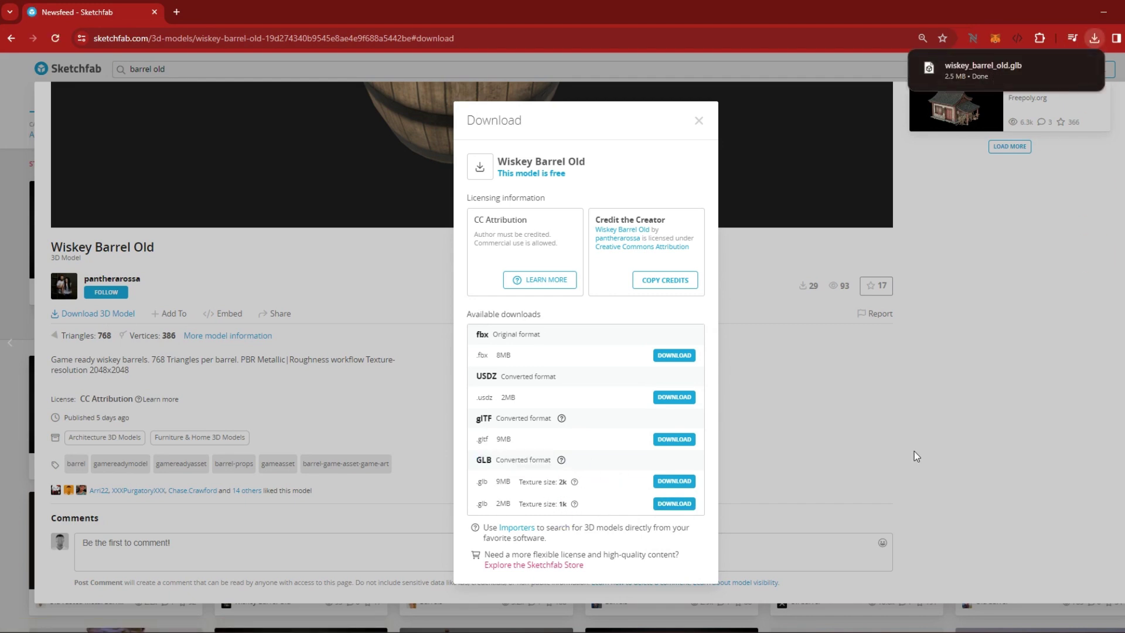
Switch to Blender and clear the new scene by deleting the default camera, cube and light
{"action": "mouse_move", "coordinate": [941, 625]}
{"action": "left_click", "coordinate": [942, 601]}
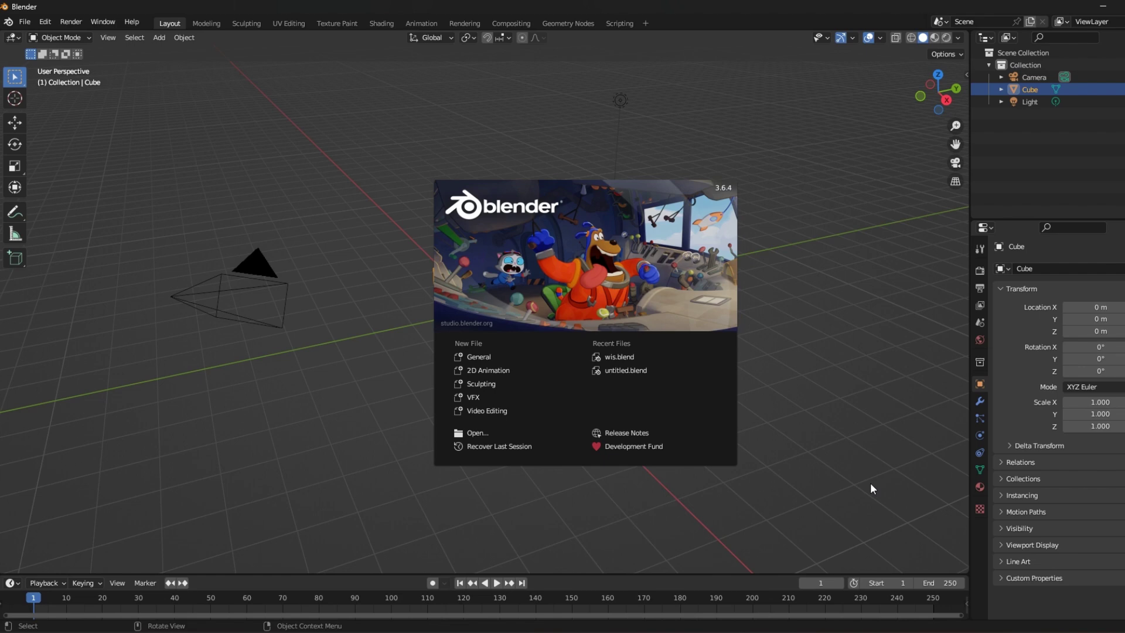
{"action": "left_click", "coordinate": [841, 302]}
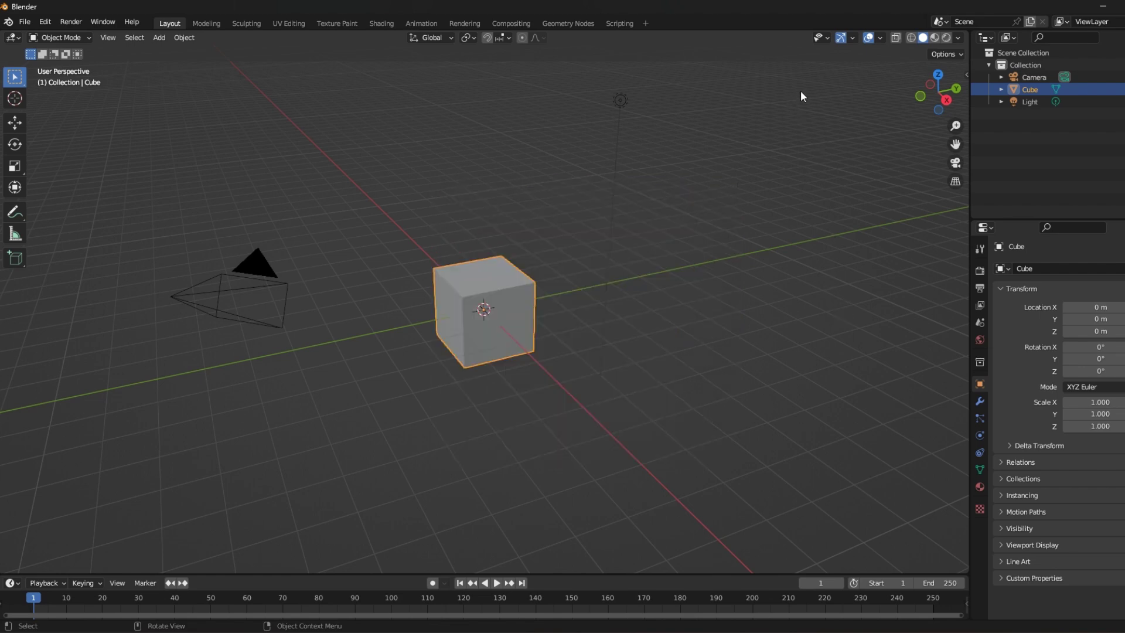
{"action": "left_click_drag", "start_coordinate": [803, 97], "coordinate": [109, 464]}
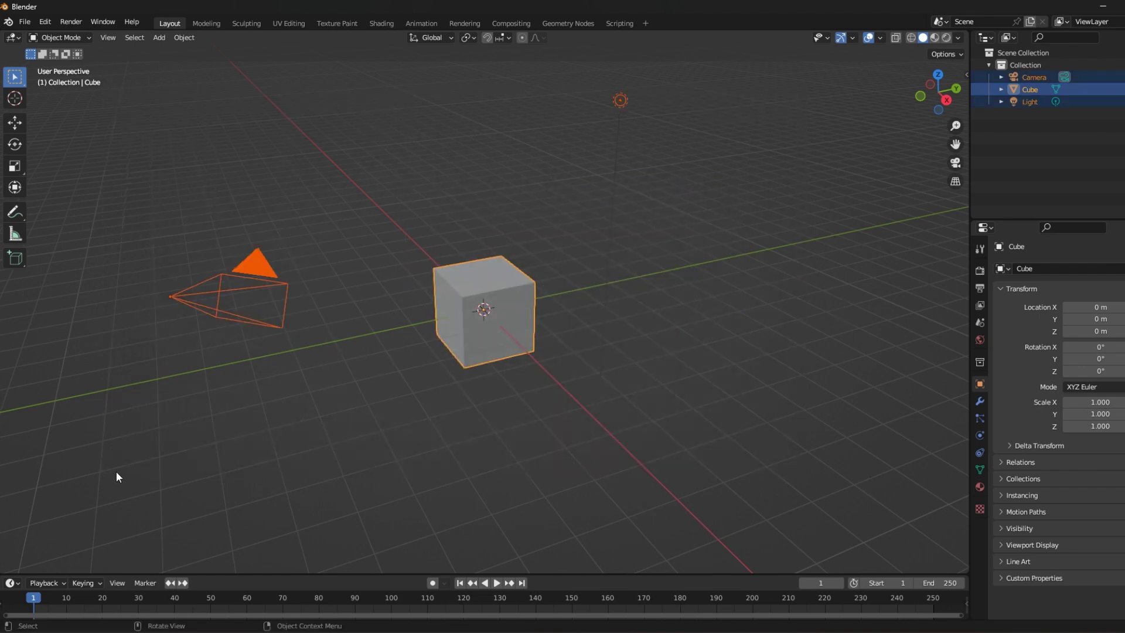
{"action": "key", "text": "Delete"}
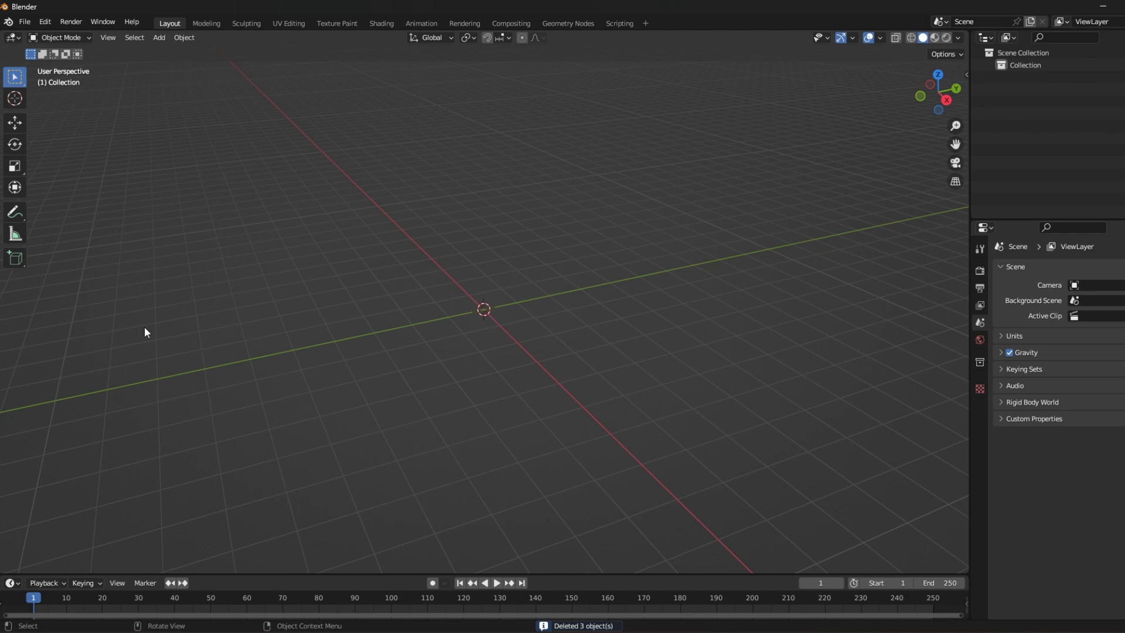
Import wiskey_barrel_old.glb from Downloads as glTF 2.0 and display the barrel in Material Preview shading
{"action": "left_click", "coordinate": [26, 22]}
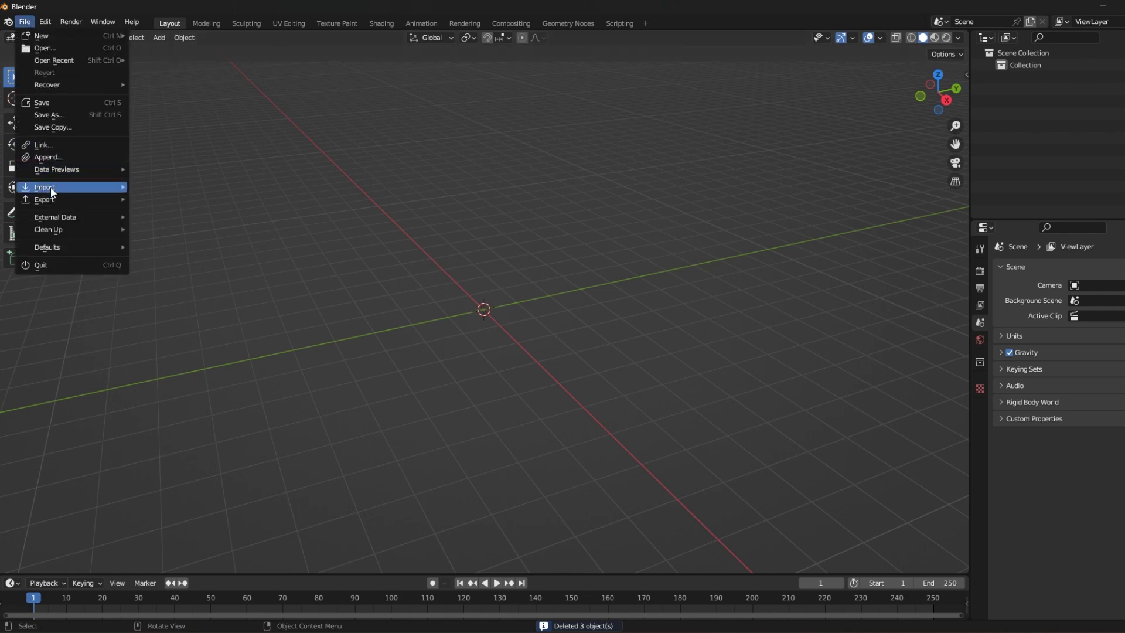
{"action": "mouse_move", "coordinate": [109, 192]}
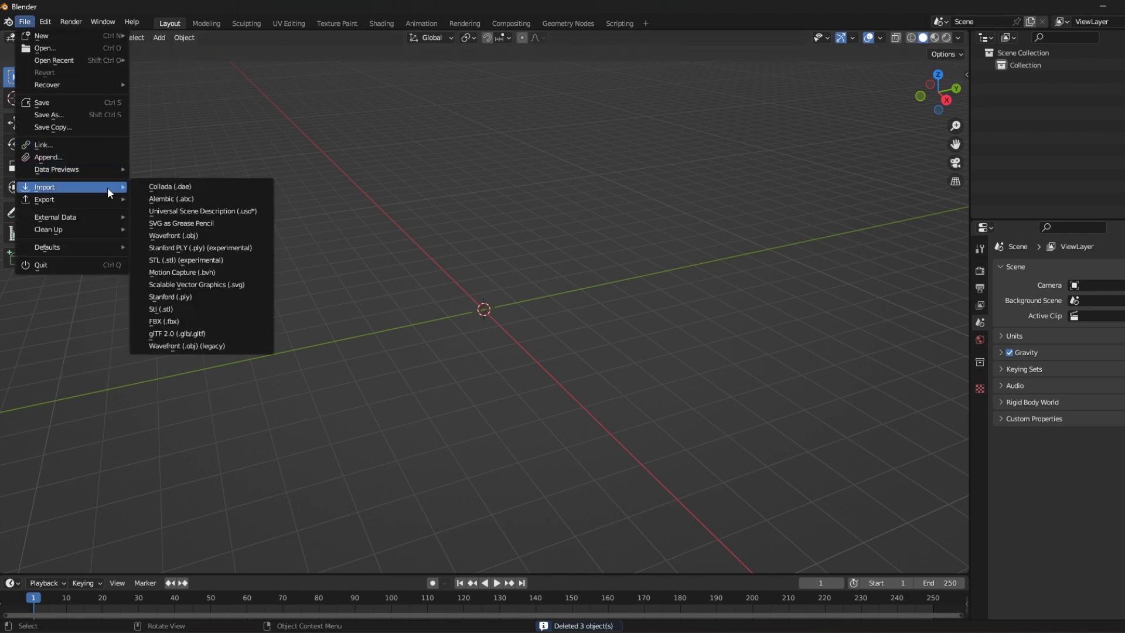
{"action": "left_click", "coordinate": [240, 333]}
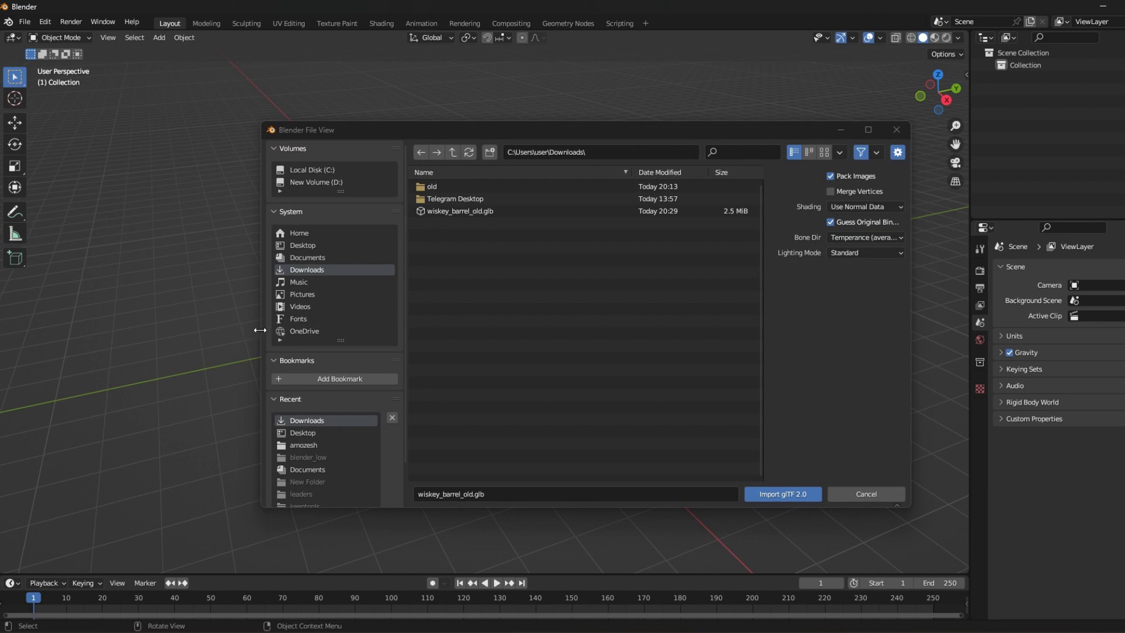
{"action": "left_click", "coordinate": [463, 211]}
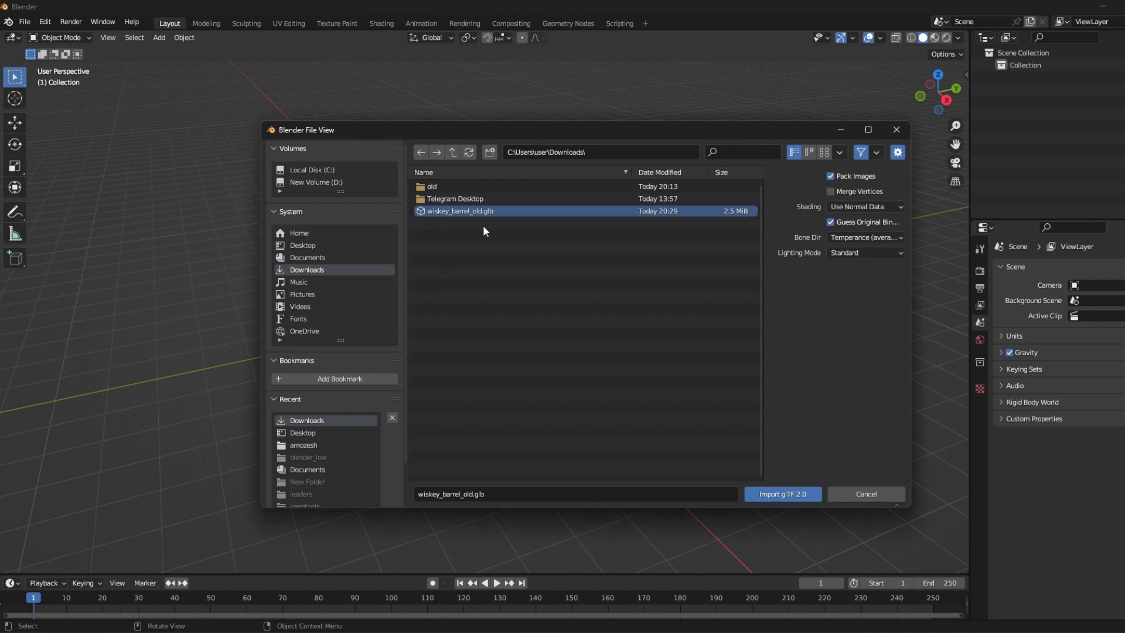
{"action": "left_click", "coordinate": [756, 498]}
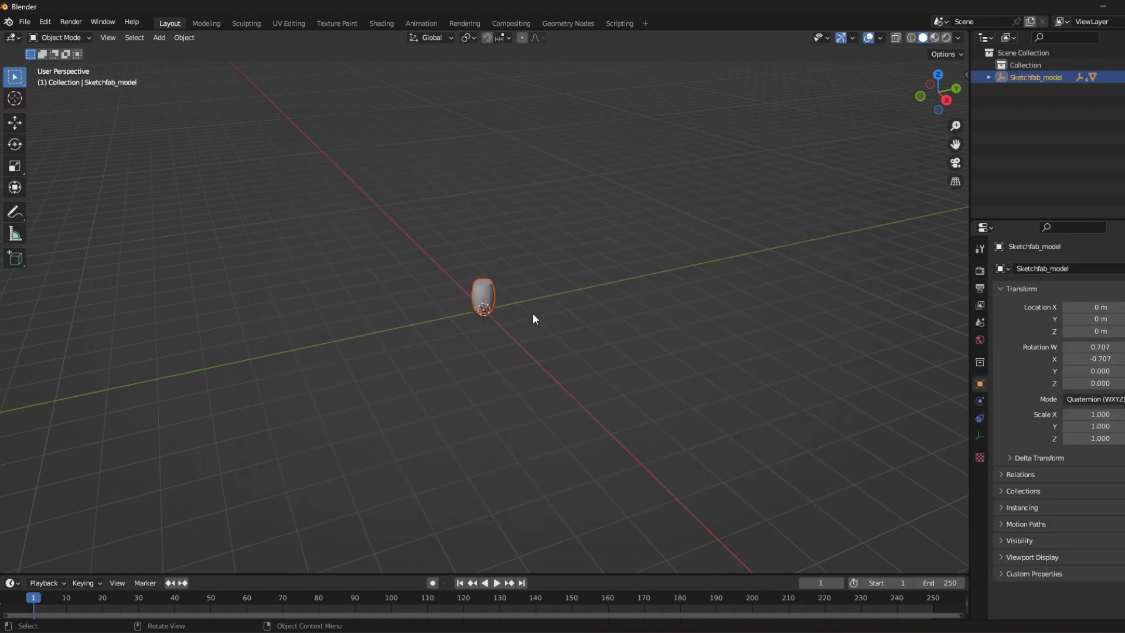
{"action": "scroll", "coordinate": [533, 323], "scroll_direction": "up", "scroll_amount": 7}
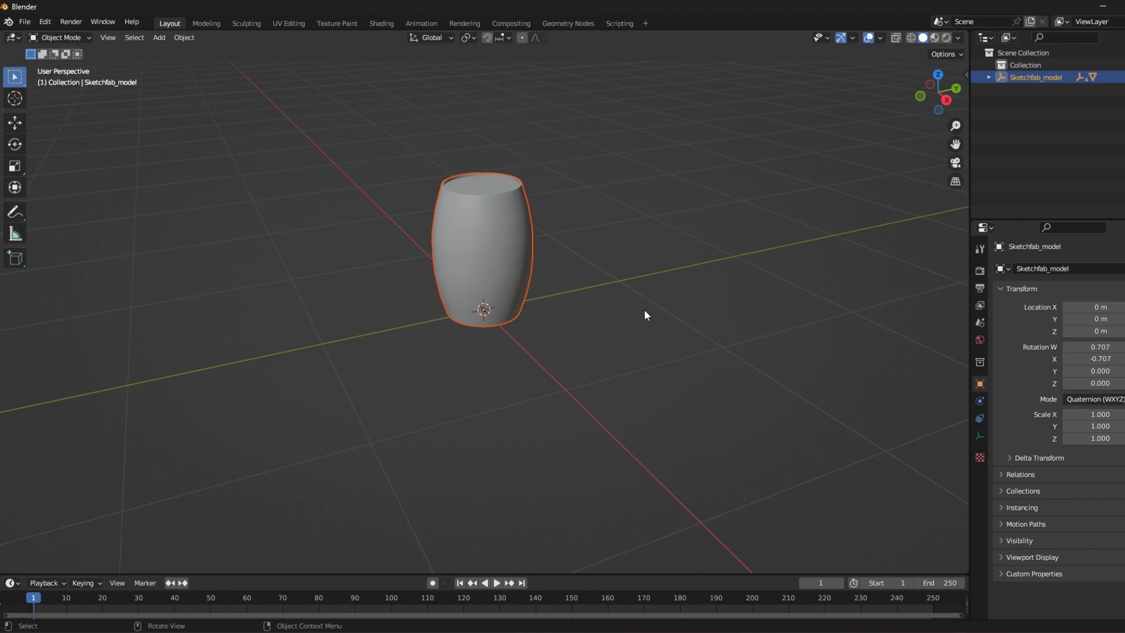
{"action": "left_click", "coordinate": [934, 37]}
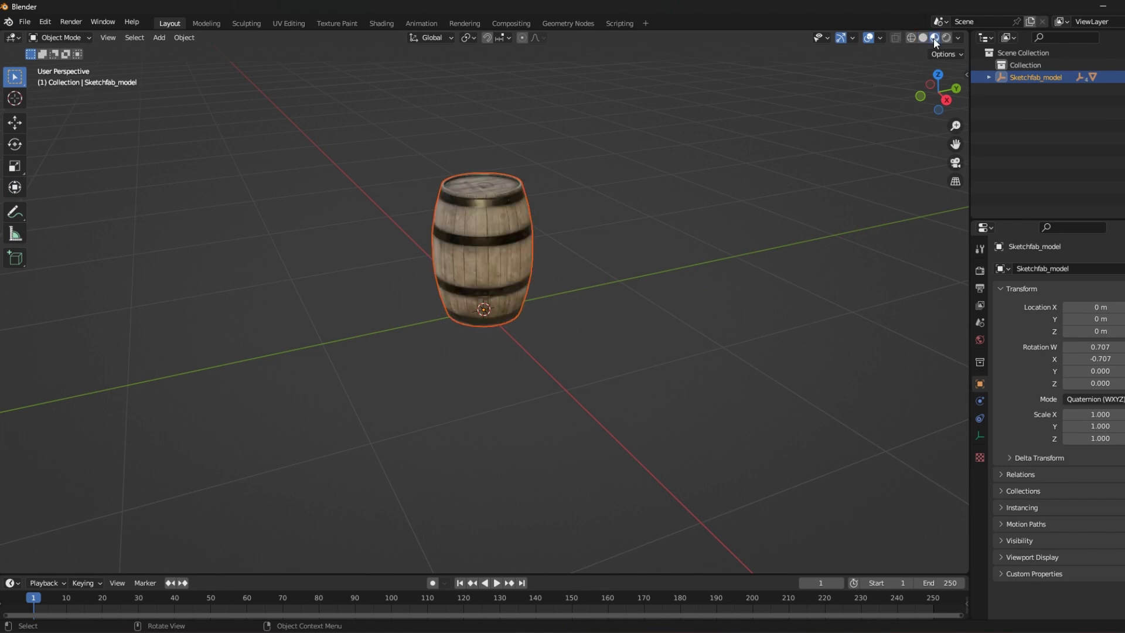
Expand the Sketchfab_model hierarchy down to the lp001__0 mesh and detach that mesh with Clear Parent
{"action": "left_click", "coordinate": [988, 76]}
{"action": "left_click", "coordinate": [1001, 89]}
{"action": "left_click", "coordinate": [1014, 101]}
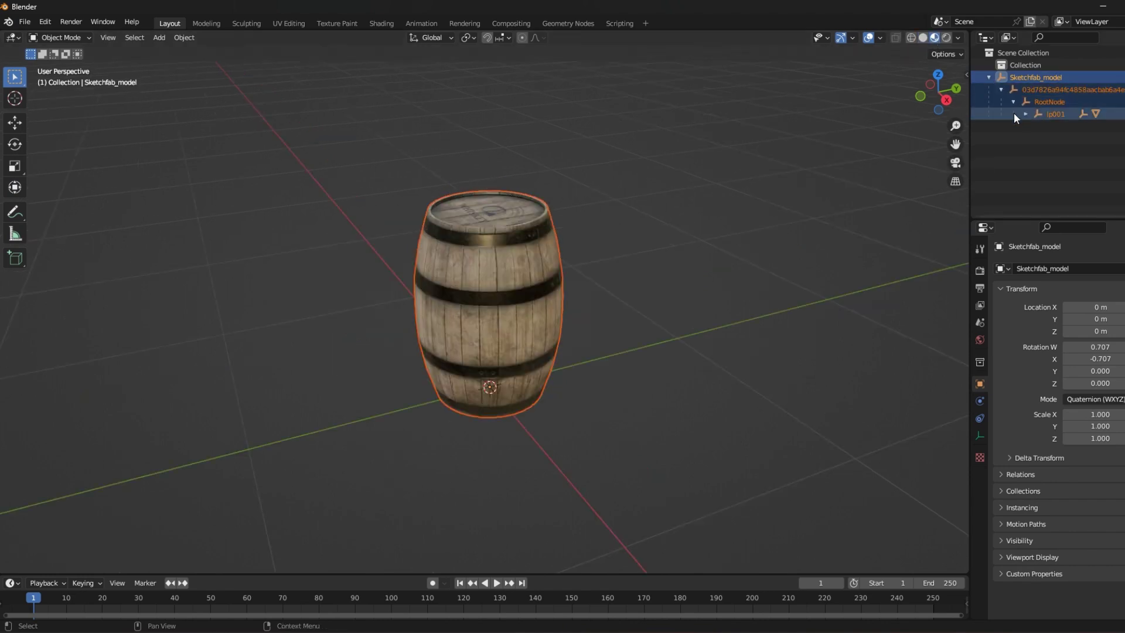
{"action": "left_click", "coordinate": [1025, 114]}
{"action": "left_click", "coordinate": [1038, 127]}
{"action": "left_click", "coordinate": [1049, 139]}
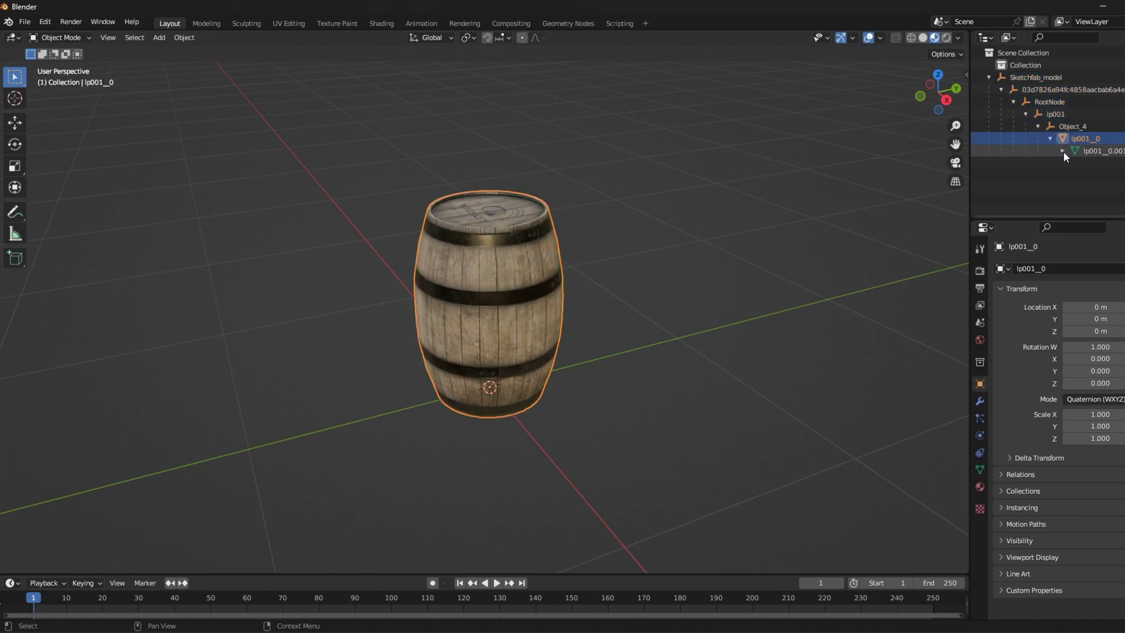
{"action": "left_click", "coordinate": [1062, 150]}
{"action": "left_click", "coordinate": [1078, 139]}
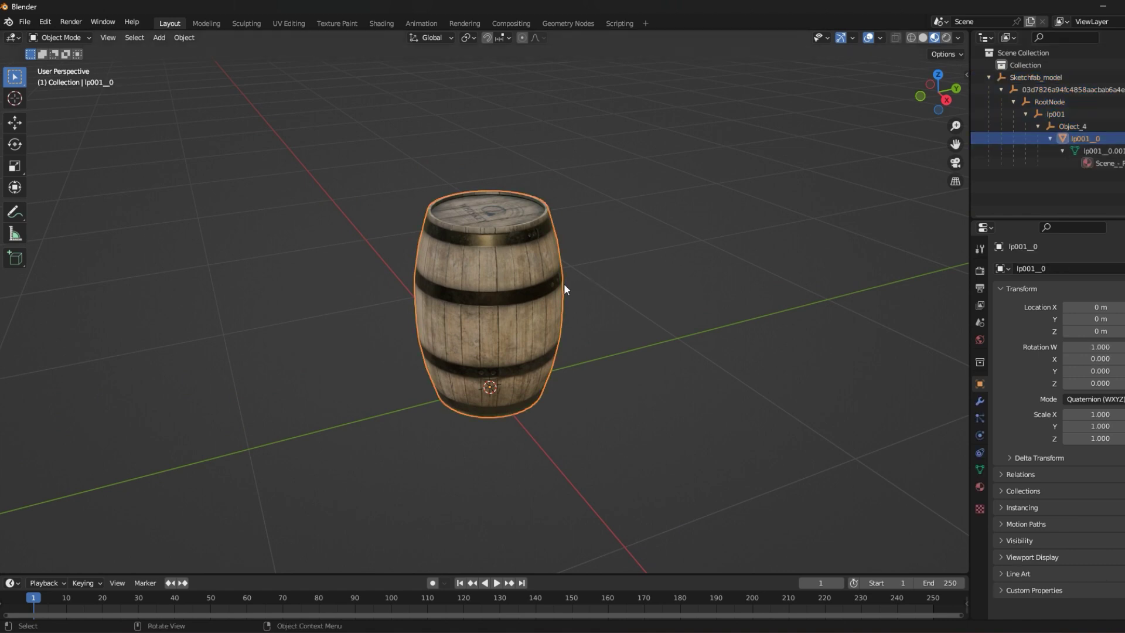
{"action": "key", "text": "alt+p"}
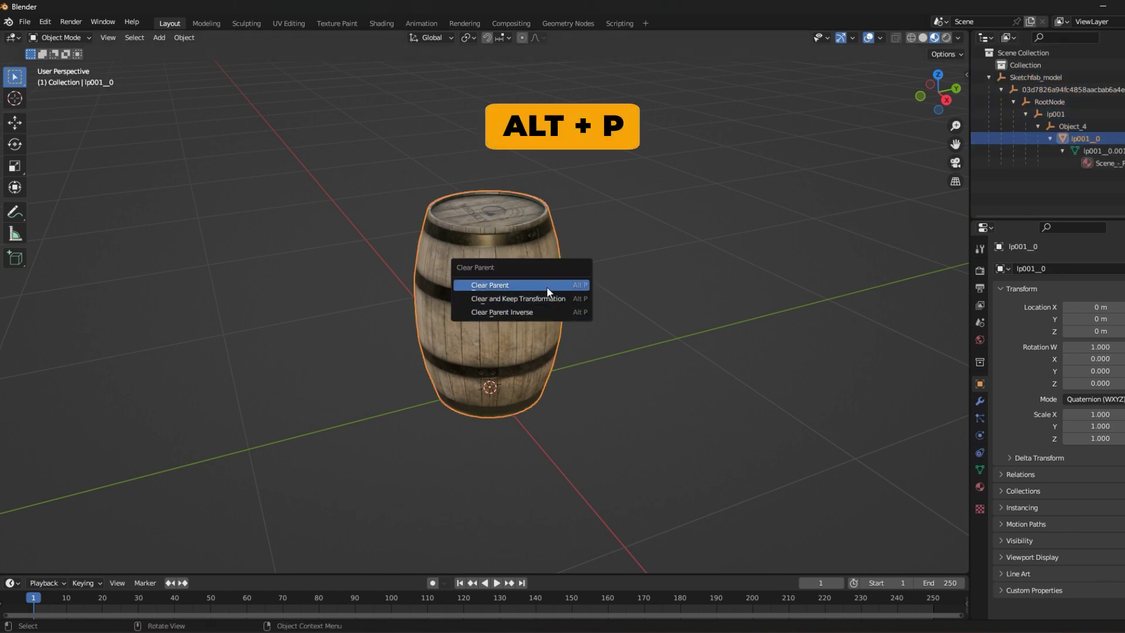
{"action": "left_click", "coordinate": [545, 285]}
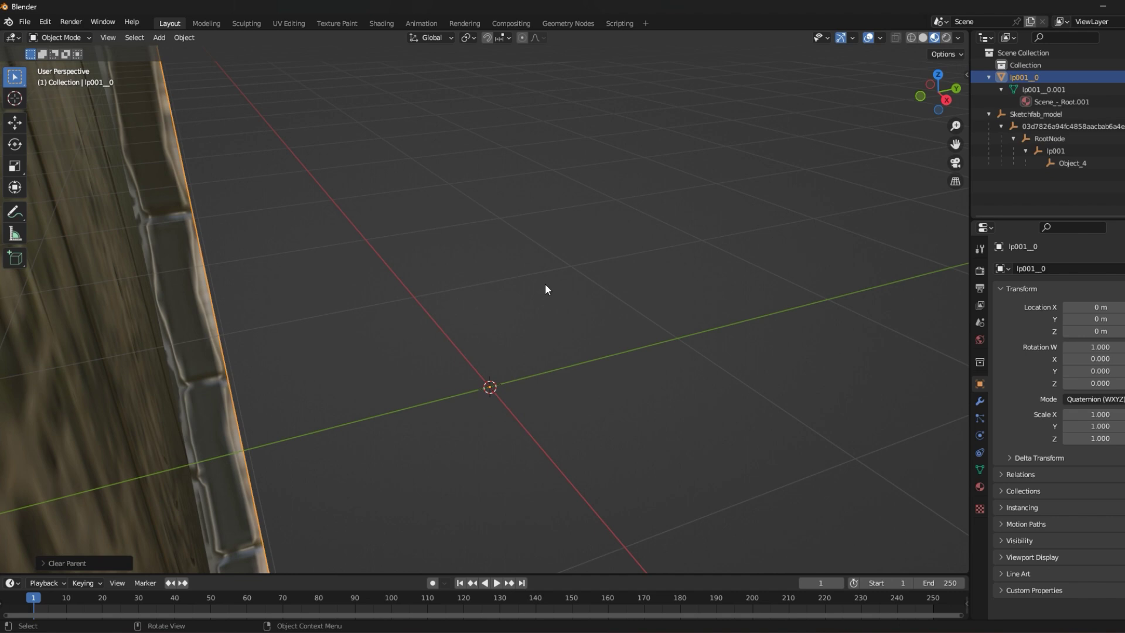
Delete the leftover empties from Sketchfab_model down to Object_4, keeping only the lp001__0 barrel mesh
{"action": "left_click", "coordinate": [1038, 115]}
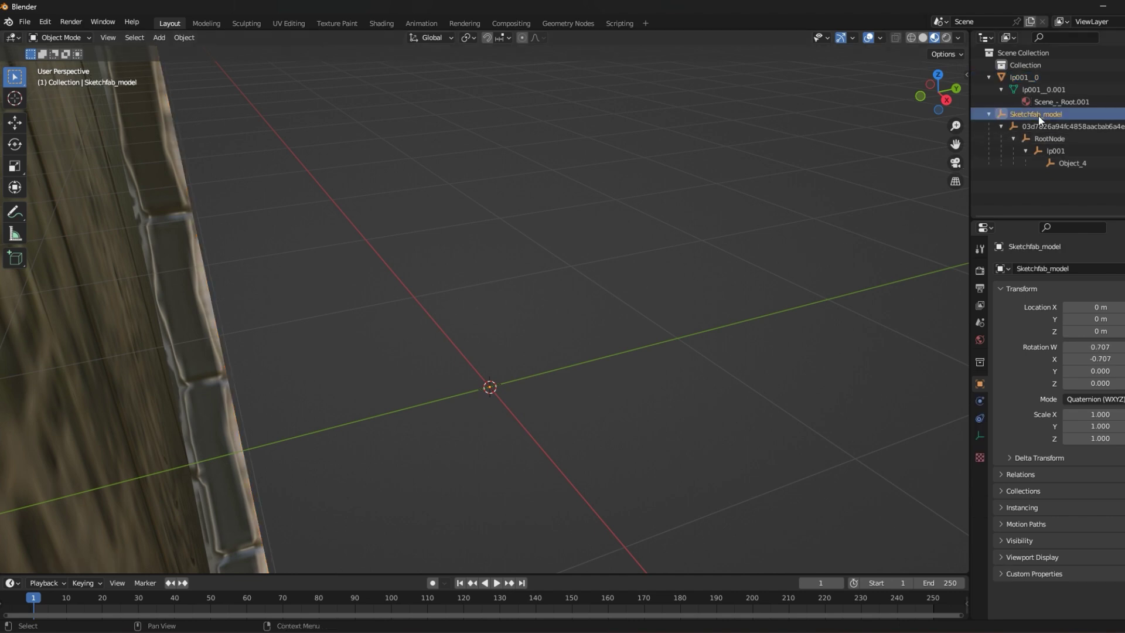
{"action": "left_click", "coordinate": [1025, 78]}
{"action": "right_click", "coordinate": [1020, 115]}
{"action": "left_click", "coordinate": [996, 145]}
{"action": "right_click", "coordinate": [1022, 75]}
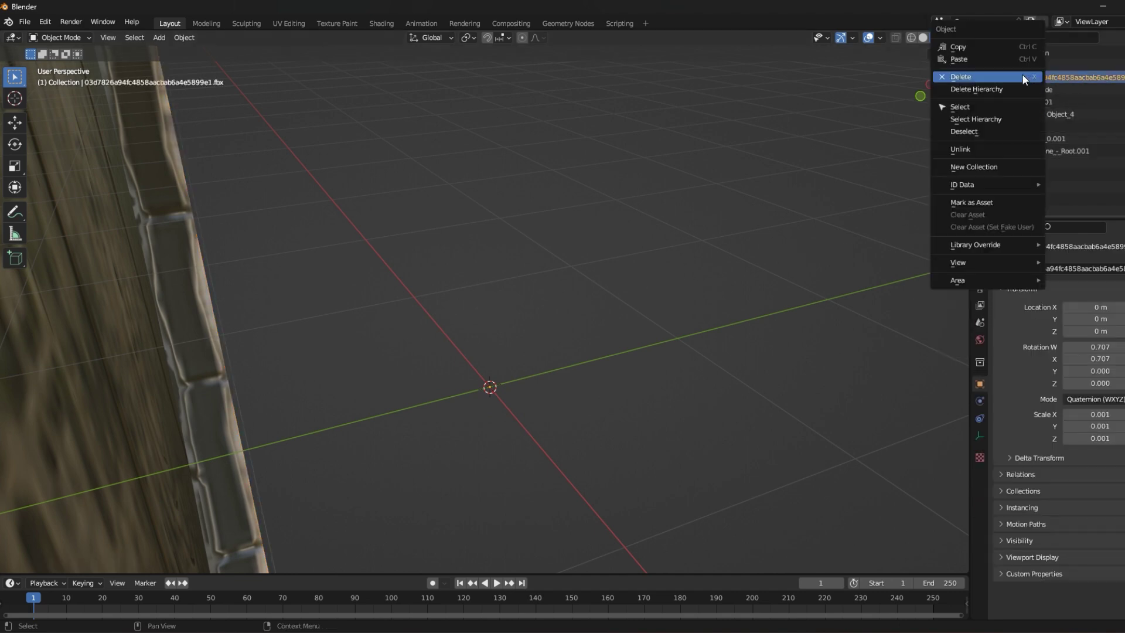
{"action": "left_click", "coordinate": [1023, 74]}
{"action": "right_click", "coordinate": [1030, 114]}
{"action": "left_click", "coordinate": [1030, 114]}
{"action": "left_click", "coordinate": [1014, 75]}
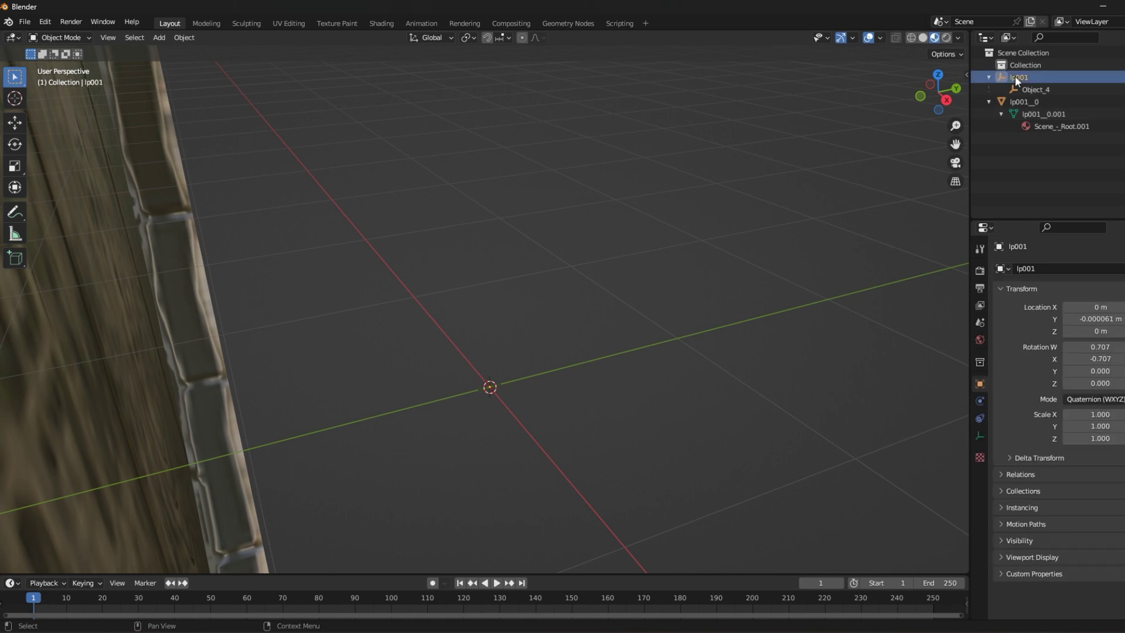
{"action": "right_click", "coordinate": [1007, 76]}
{"action": "left_click", "coordinate": [1000, 75]}
{"action": "left_click", "coordinate": [1016, 114]}
{"action": "right_click", "coordinate": [1019, 115]}
{"action": "left_click", "coordinate": [1025, 124]}
Set the lp001__0 barrel's scale to 0.001 on X, Y and Z
{"action": "left_click", "coordinate": [1024, 77]}
{"action": "left_click", "coordinate": [1093, 414]}
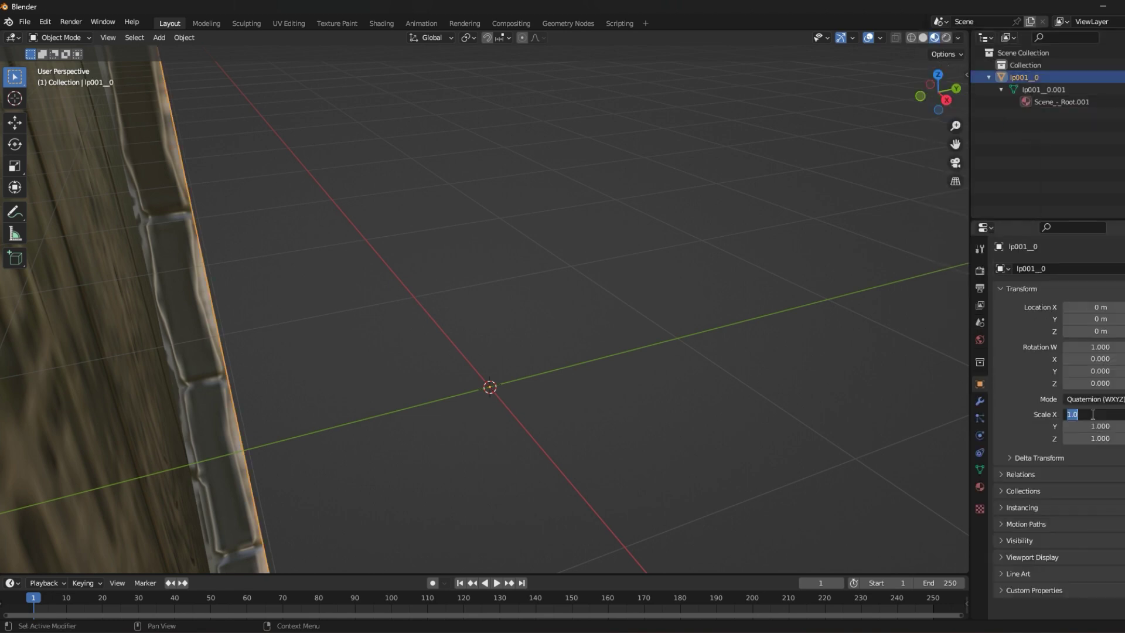
{"action": "type", "text": "0.001"}
{"action": "key", "text": "Return"}
{"action": "left_click", "coordinate": [1091, 426]}
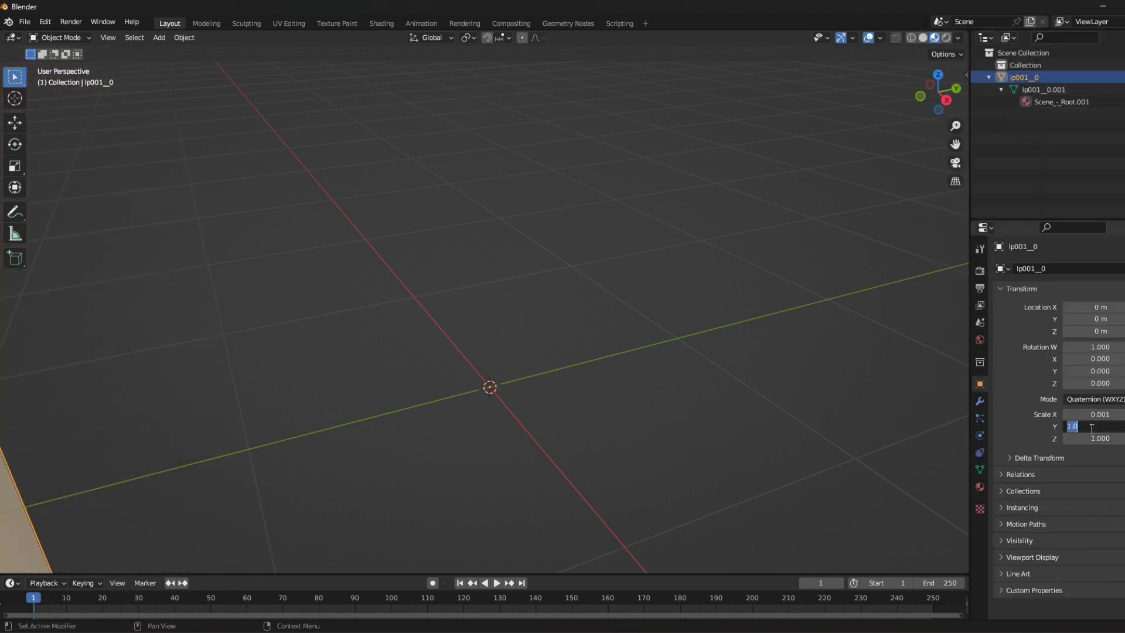
{"action": "key", "text": "Return"}
{"action": "left_click", "coordinate": [1093, 438]}
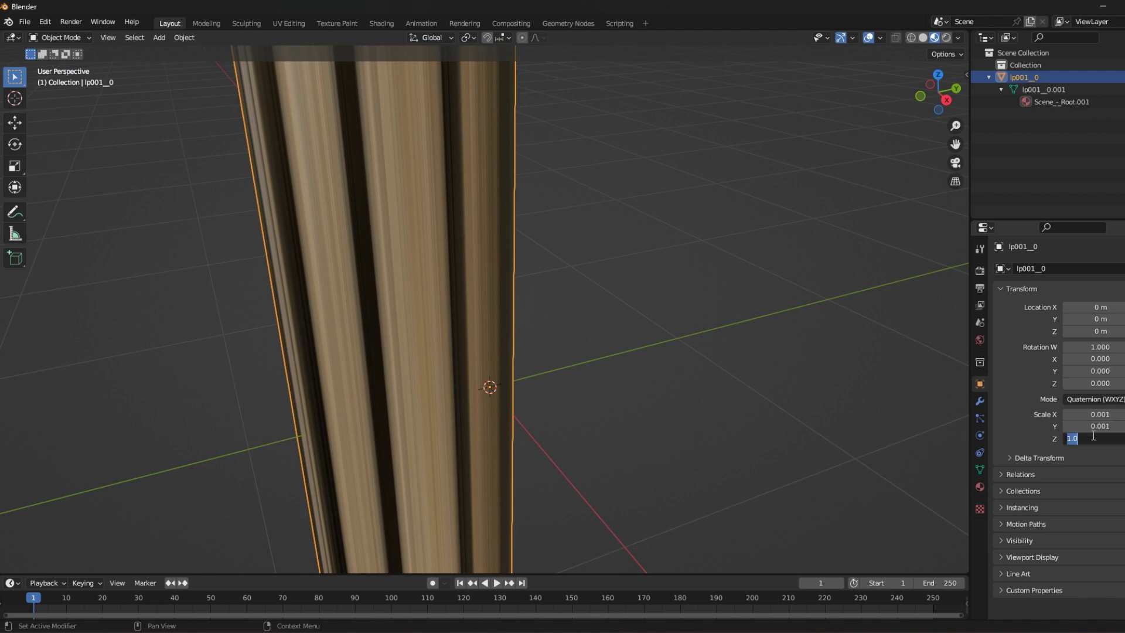
{"action": "key", "text": "Return"}
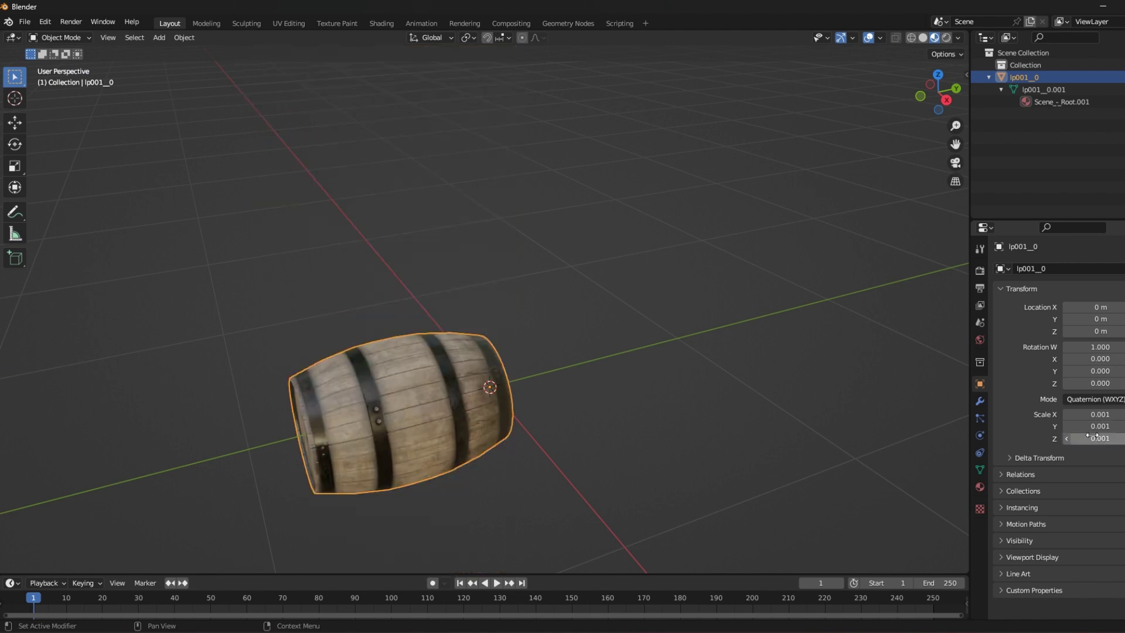
Stand the barrel upright by setting its quaternion rotation X to -1
{"action": "left_click", "coordinate": [1084, 360]}
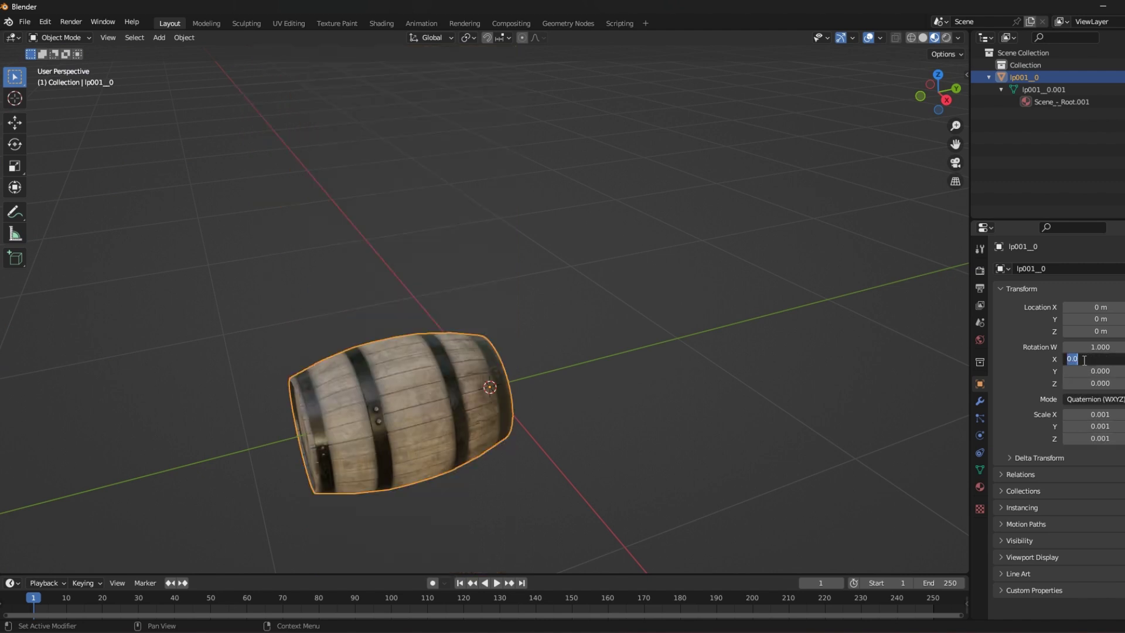
{"action": "type", "text": "-1"}
{"action": "key", "text": "Return"}
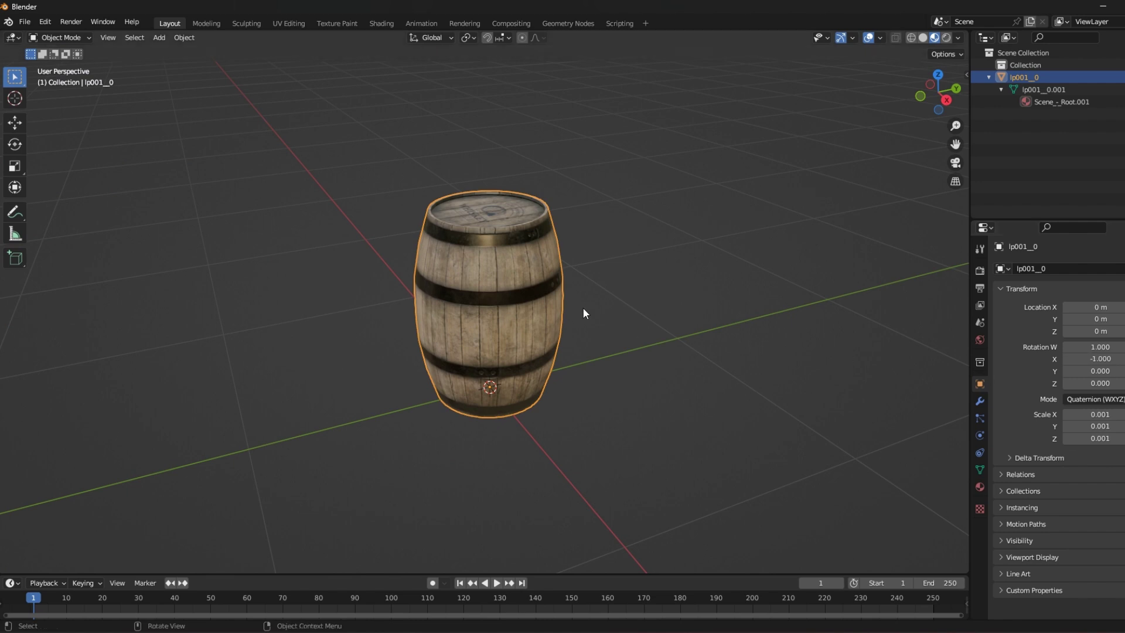
Apply the barrel's scale and then its rotation to the mesh
{"action": "key", "text": "ctrl+a"}
{"action": "left_click", "coordinate": [602, 329]}
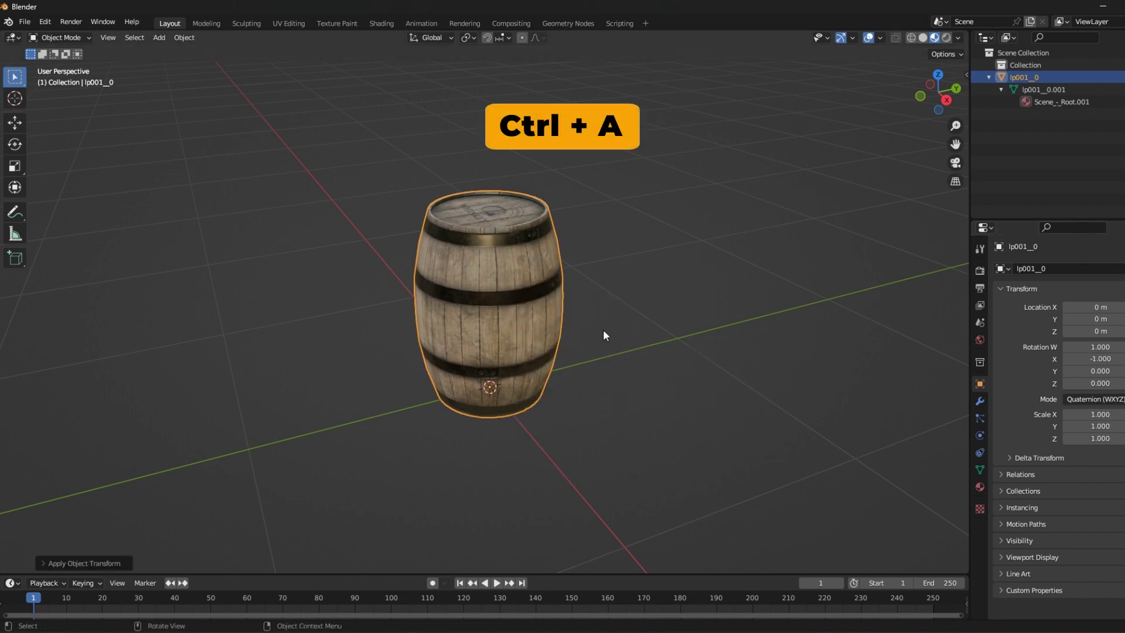
{"action": "key", "text": "ctrl+a"}
{"action": "left_click", "coordinate": [603, 318]}
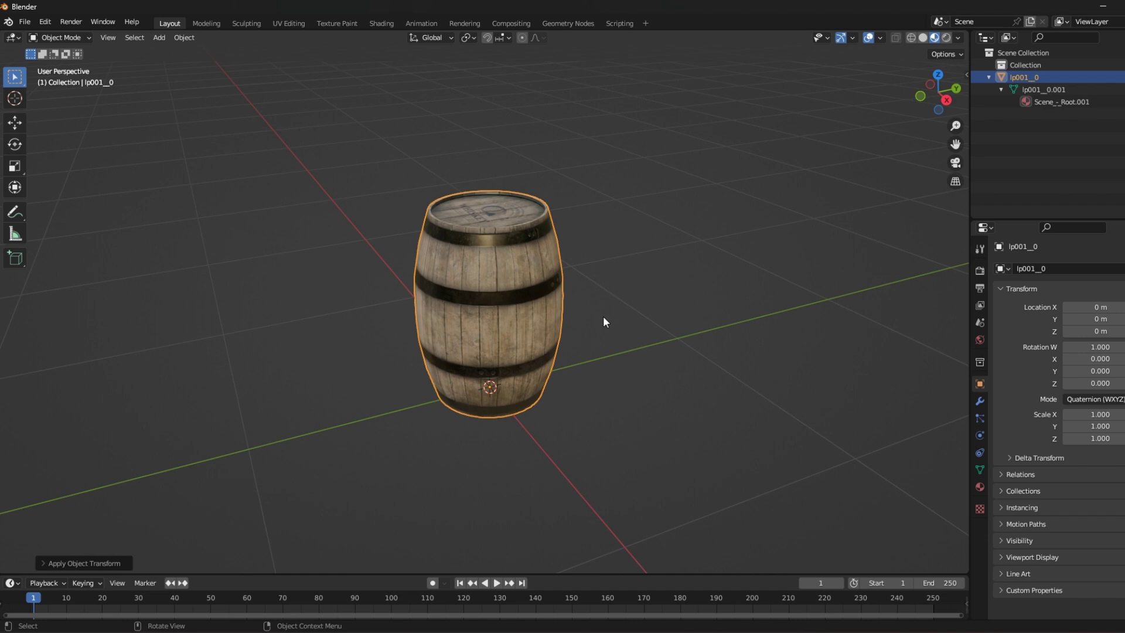
Export the barrel as glTF 2.0 binary to the Downloads folder with the file name barrel.glb
{"action": "left_click", "coordinate": [27, 22]}
{"action": "mouse_move", "coordinate": [73, 199]}
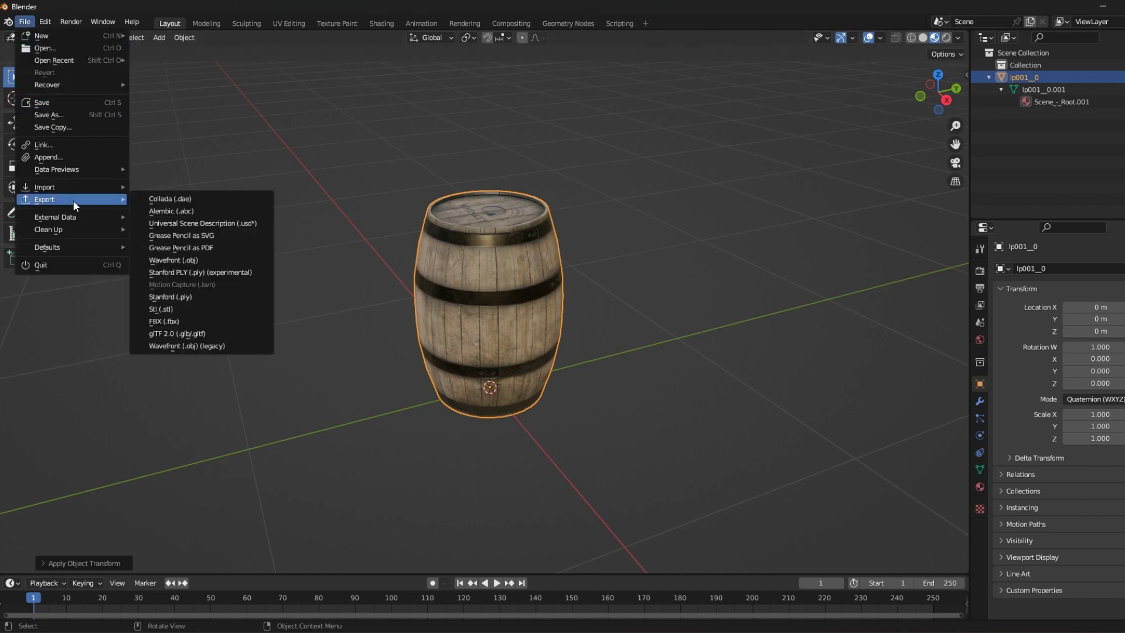
{"action": "left_click", "coordinate": [217, 333]}
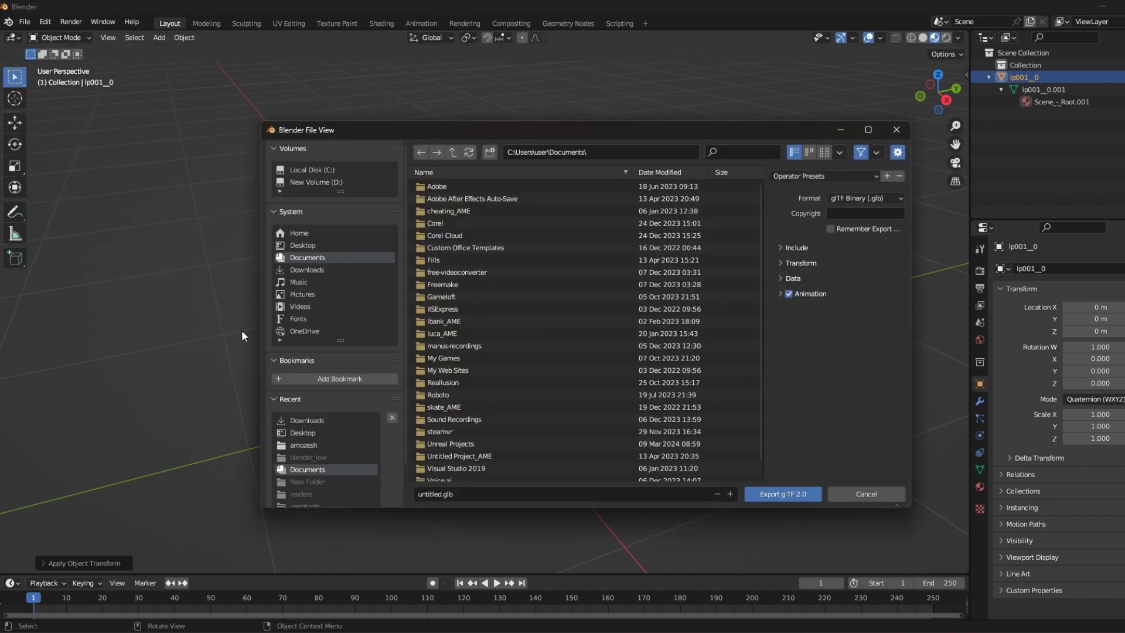
{"action": "left_click", "coordinate": [332, 269]}
{"action": "left_click", "coordinate": [499, 494]}
{"action": "type", "text": "barrel"}
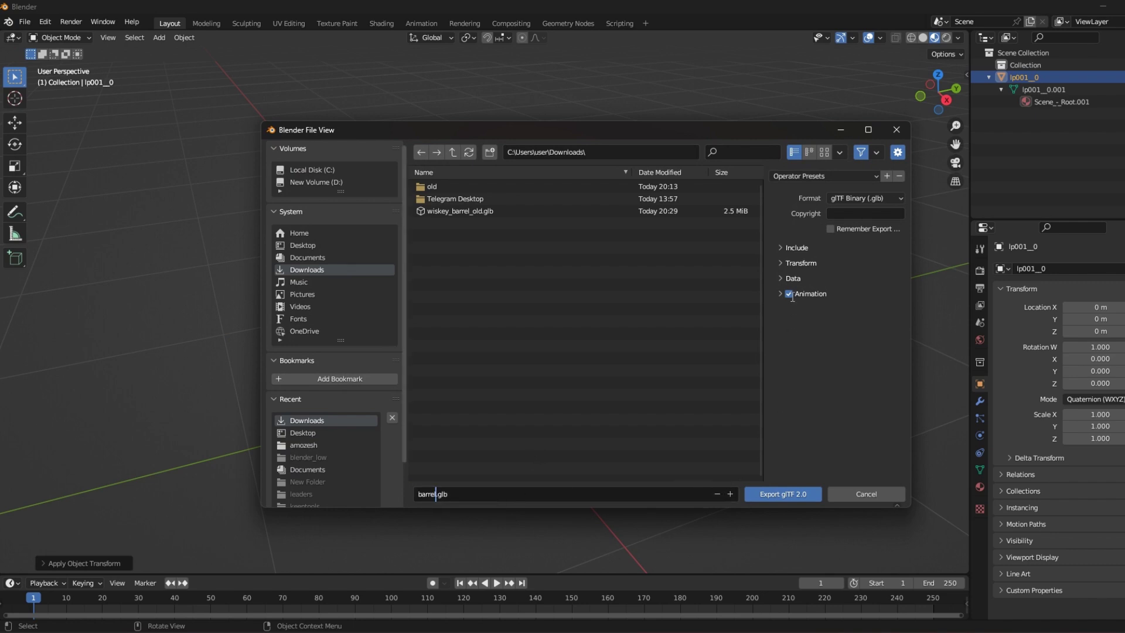
{"action": "left_click", "coordinate": [813, 494]}
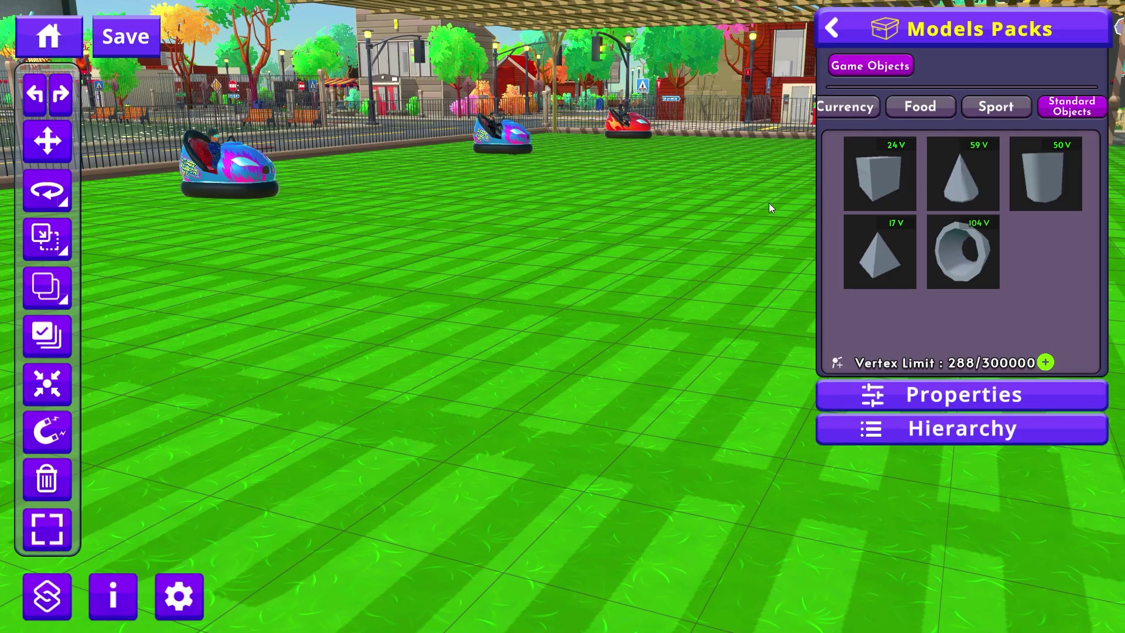
In the Metaverser editor, place a standard box on the grass and add the Glb Importer component to it
{"action": "left_click", "coordinate": [869, 177]}
{"action": "left_click", "coordinate": [583, 272]}
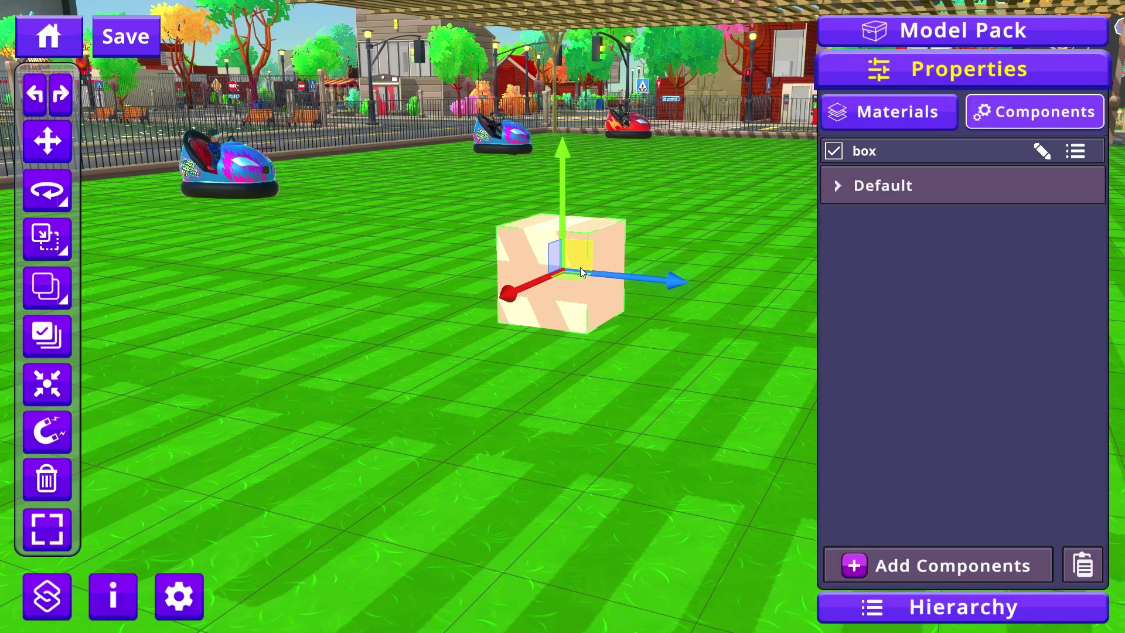
{"action": "left_click", "coordinate": [885, 566]}
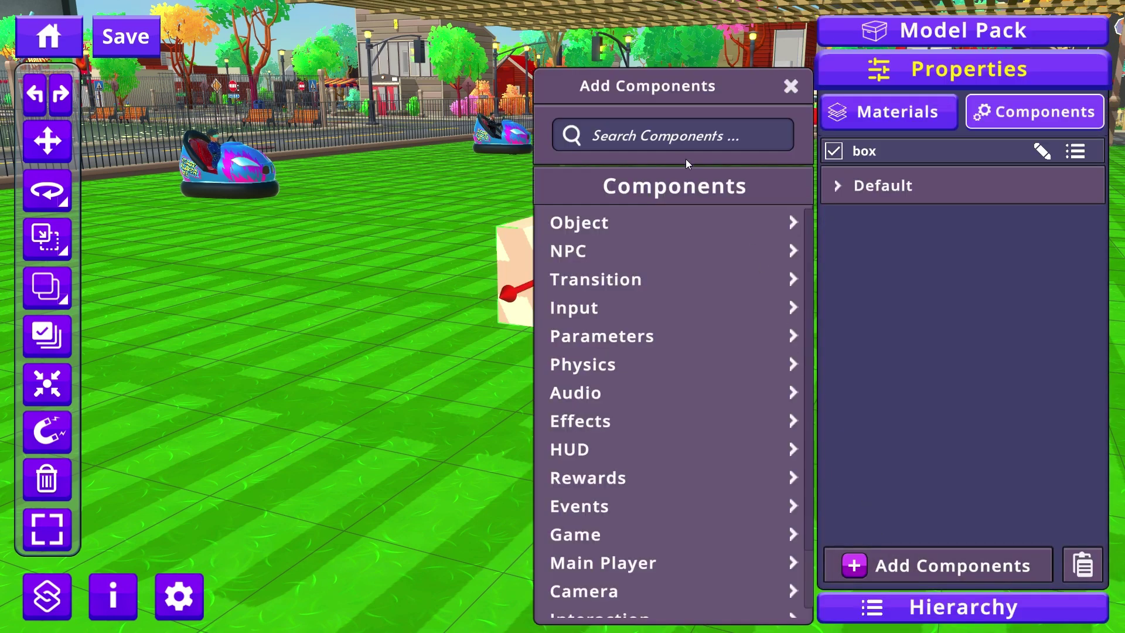
{"action": "left_click", "coordinate": [669, 139]}
{"action": "type", "text": "glb"}
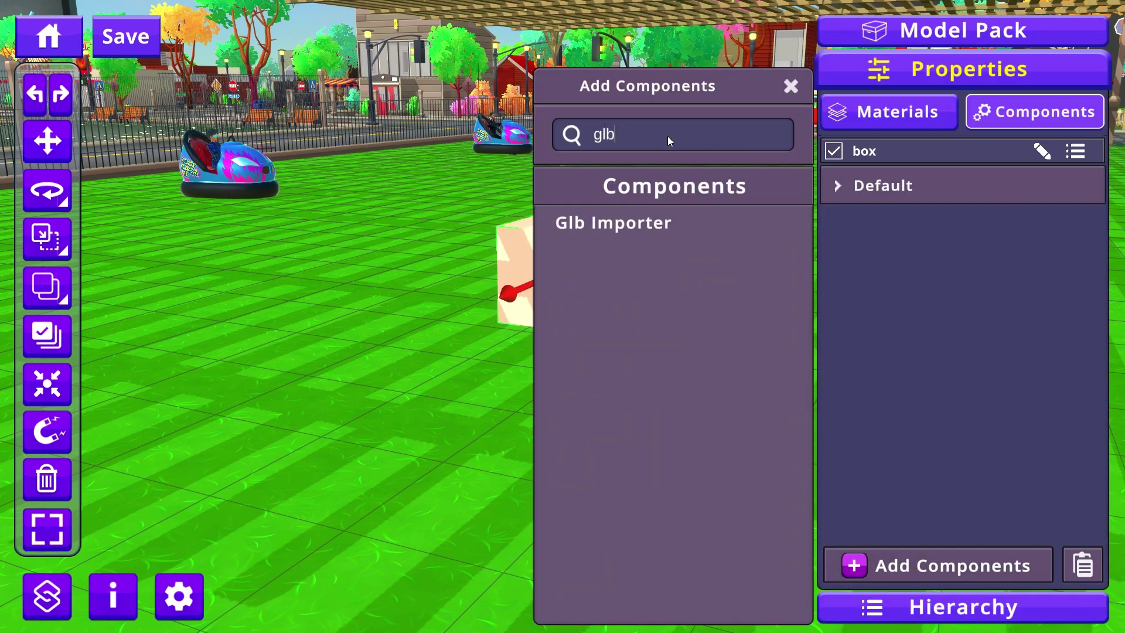
{"action": "left_click", "coordinate": [677, 223]}
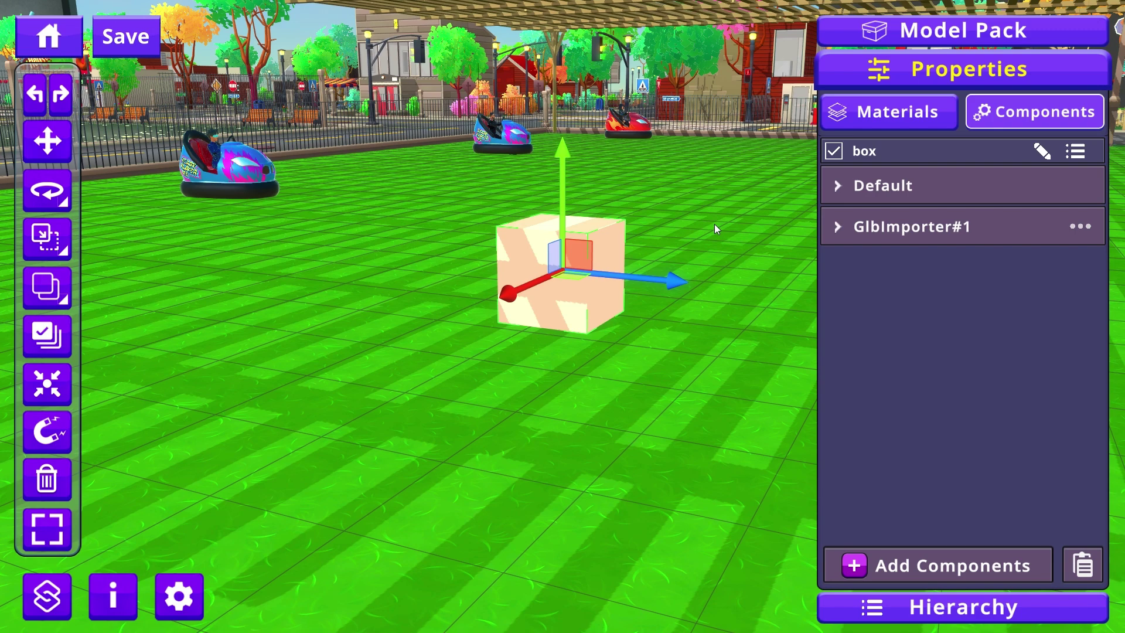
{"action": "left_click", "coordinate": [835, 230]}
{"action": "left_click", "coordinate": [891, 294]}
{"action": "key", "text": "ctrl+v"}
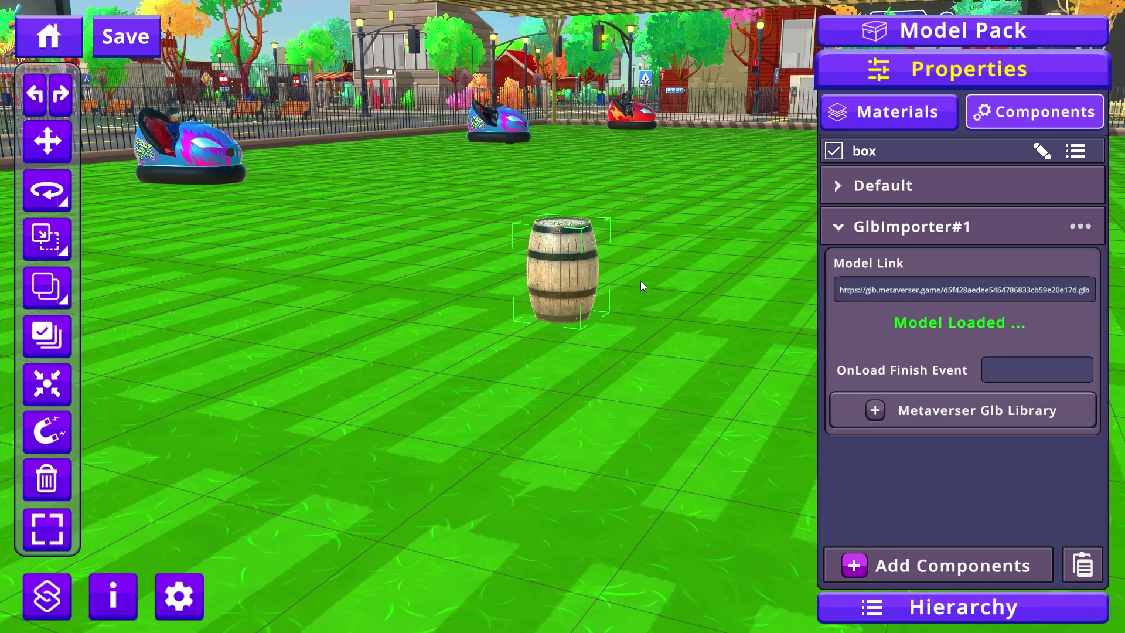
{"action": "scroll", "coordinate": [641, 280], "scroll_direction": "up", "scroll_amount": 3}
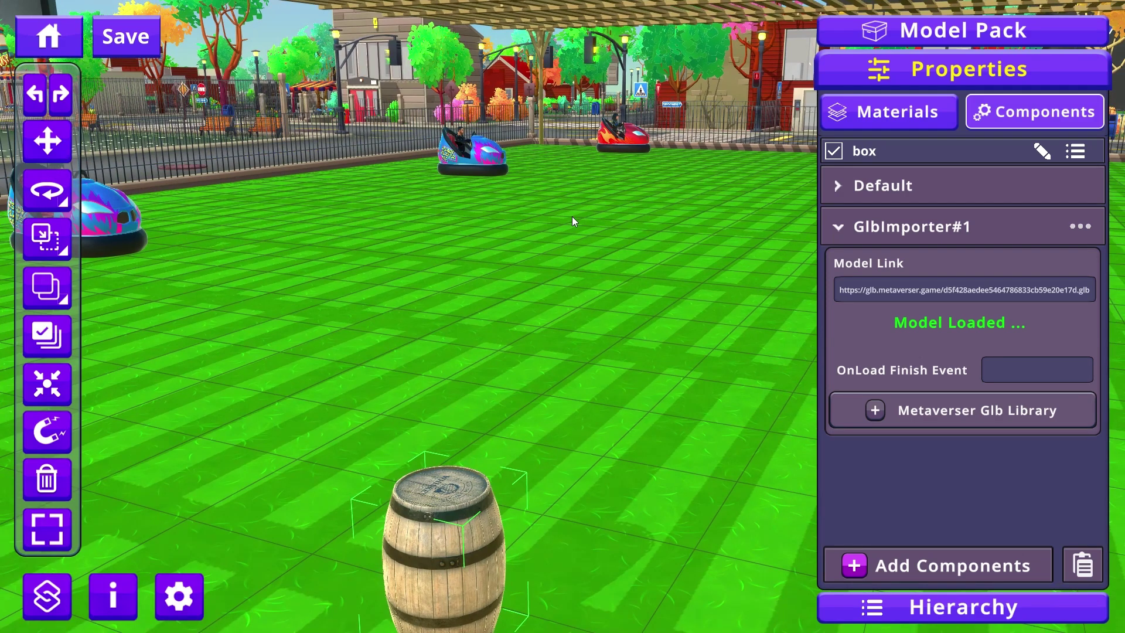
{"action": "left_click", "coordinate": [909, 292]}
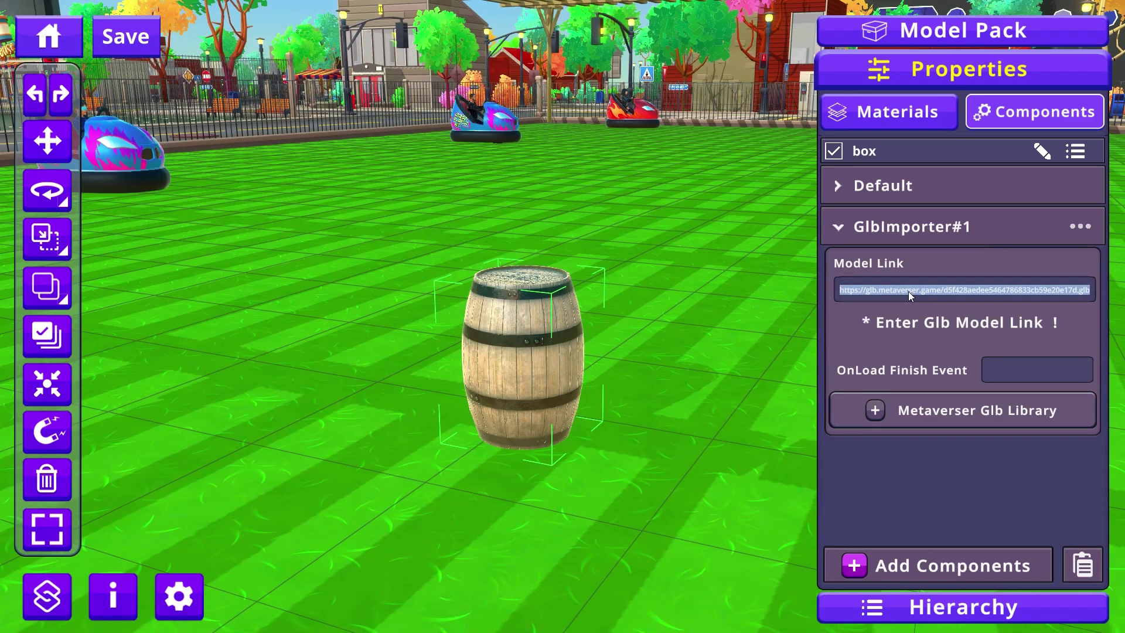
{"action": "type", "text": "https://glb.metaverser.game/ab4ad88d9fde4740ae6d4993d92a7cc8.glb"}
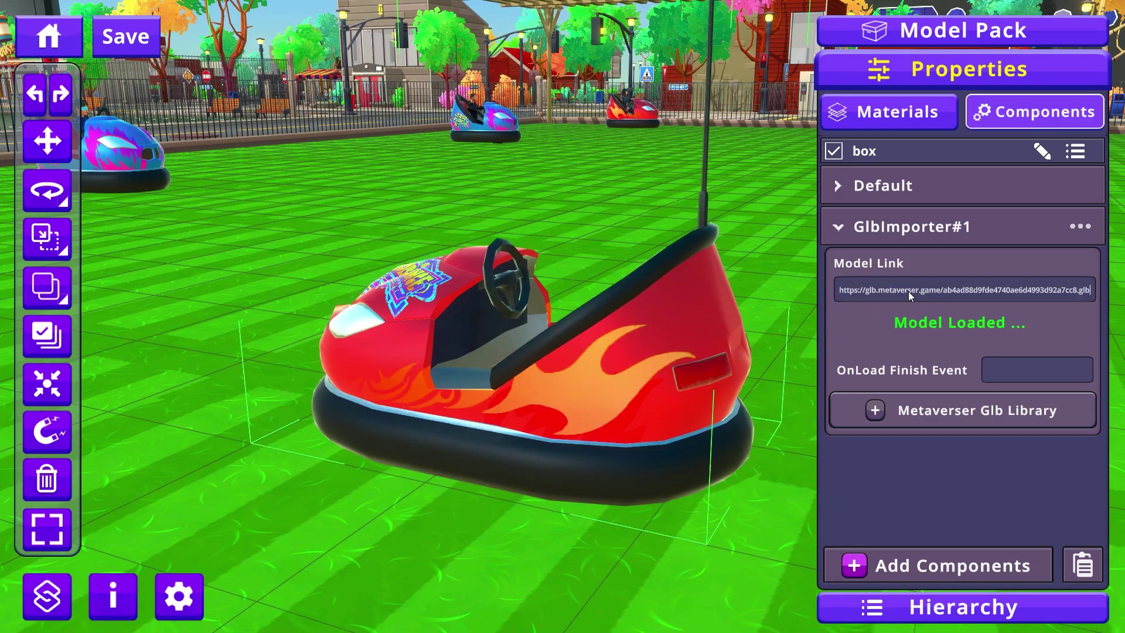
{"action": "scroll", "coordinate": [613, 388], "scroll_direction": "down", "scroll_amount": 2}
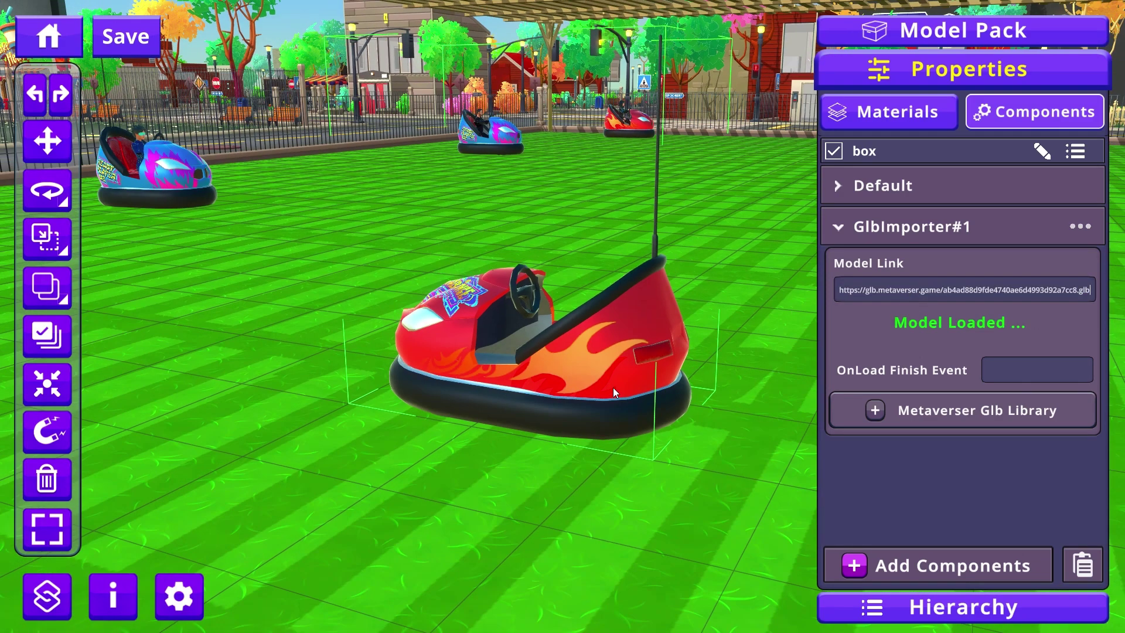
Rotate the imported red bumper car about its vertical axis until its front faces the camera, angled slightly to the left
{"action": "left_click", "coordinate": [52, 198]}
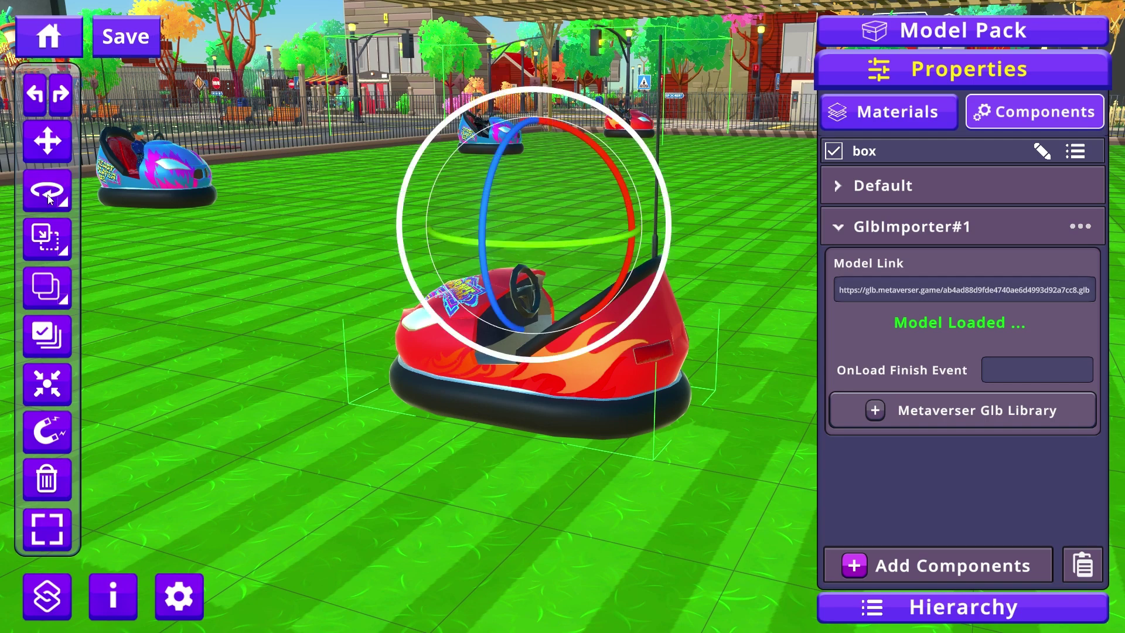
{"action": "left_click_drag", "start_coordinate": [461, 243], "coordinate": [673, 256]}
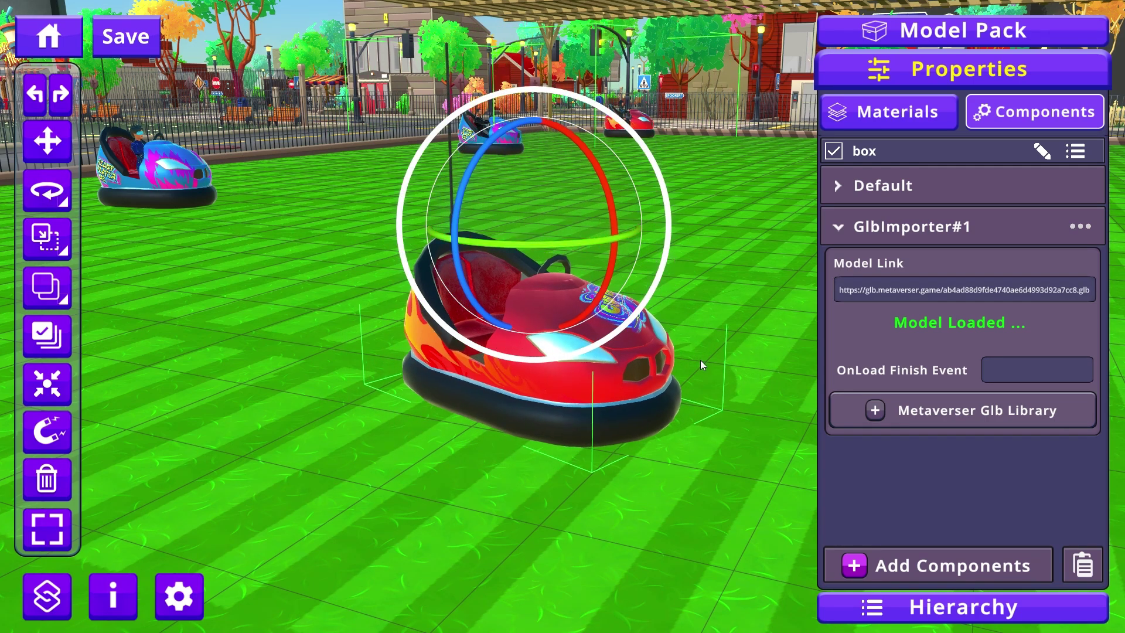
{"action": "left_click", "coordinate": [705, 478]}
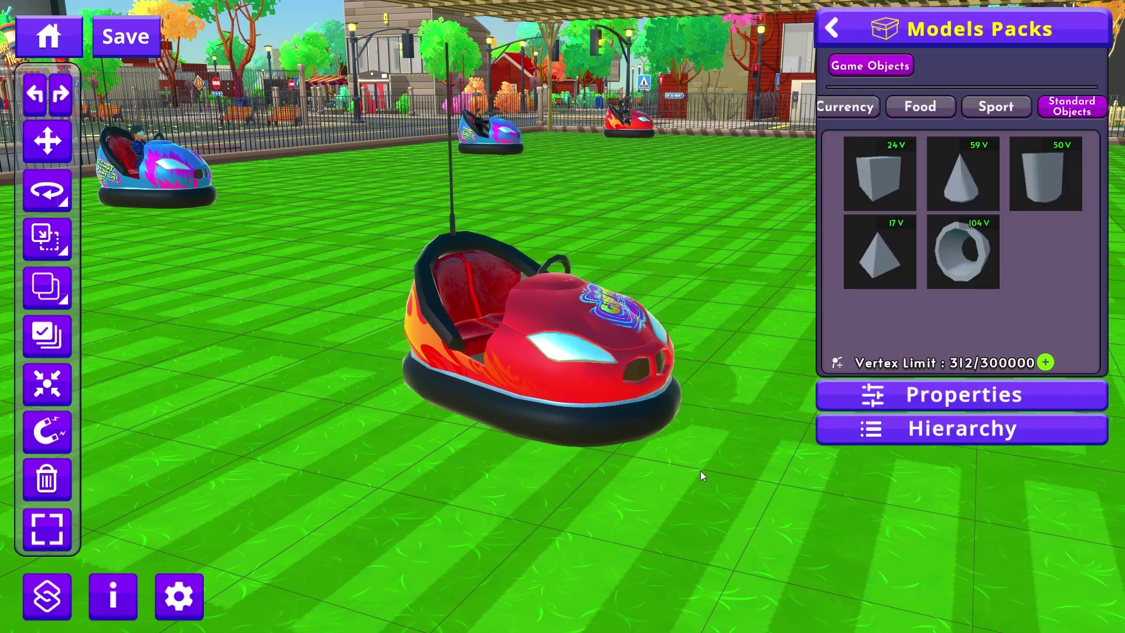
{"action": "left_click", "coordinate": [633, 385]}
{"action": "left_click_drag", "start_coordinate": [596, 238], "coordinate": [508, 249]}
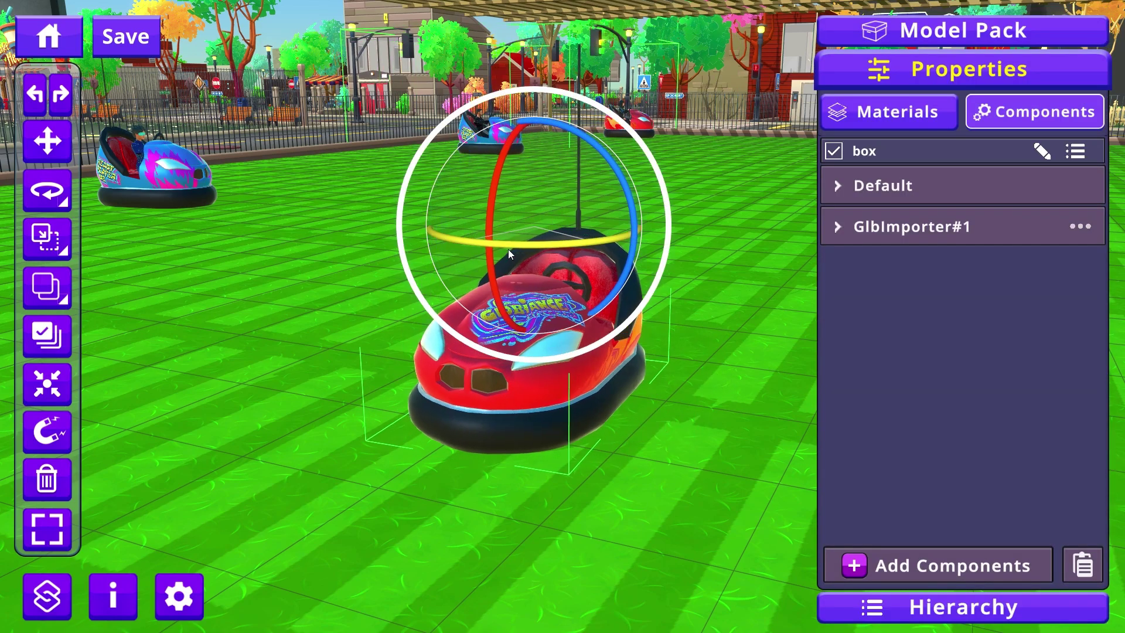